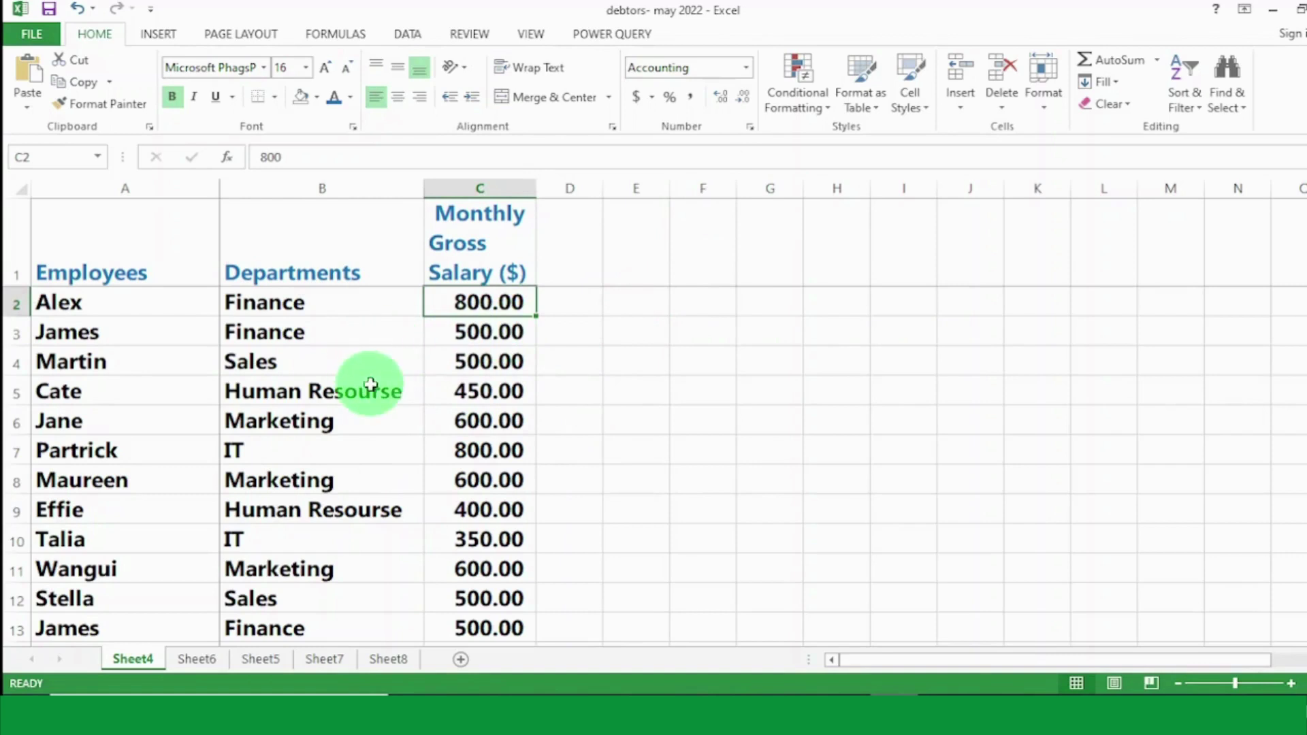
Examine the Employees, Departments and Monthly Gross Salary ($) columns of the payroll data on Sheet4
{"action": "left_click", "coordinate": [452, 414]}
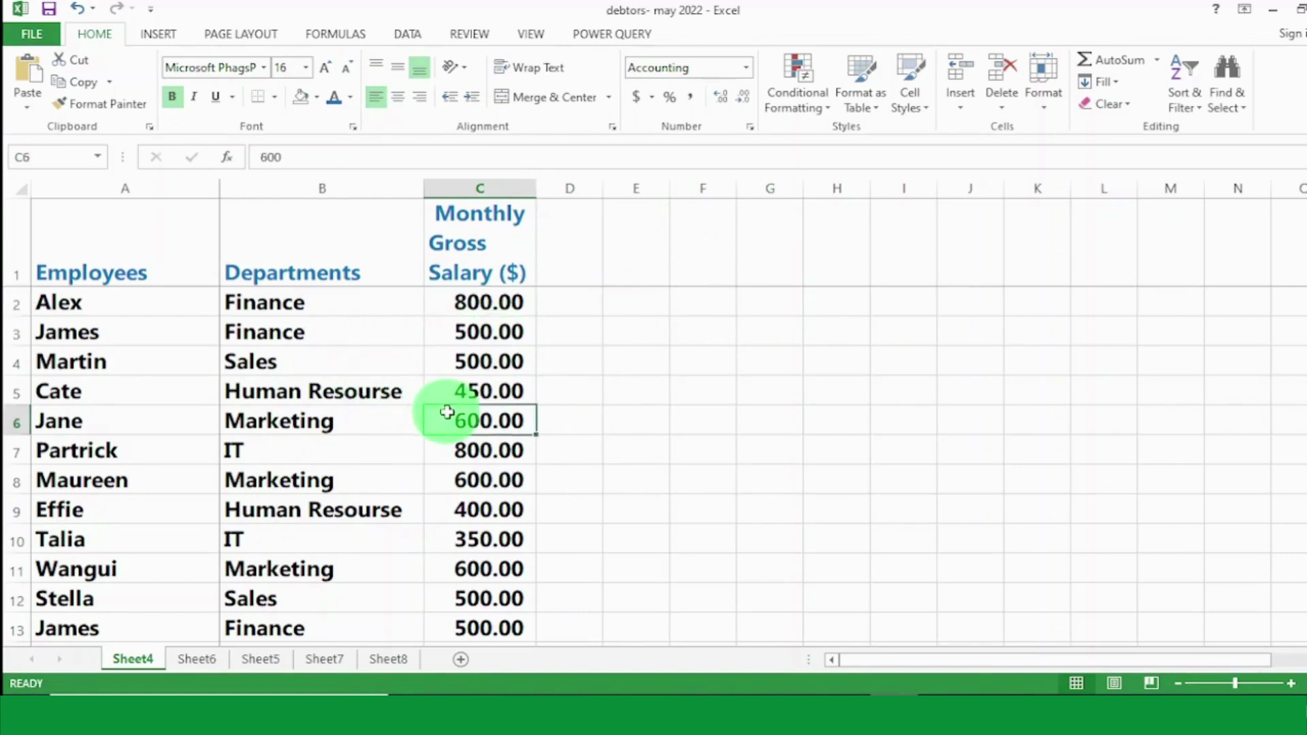
{"action": "left_click", "coordinate": [318, 388]}
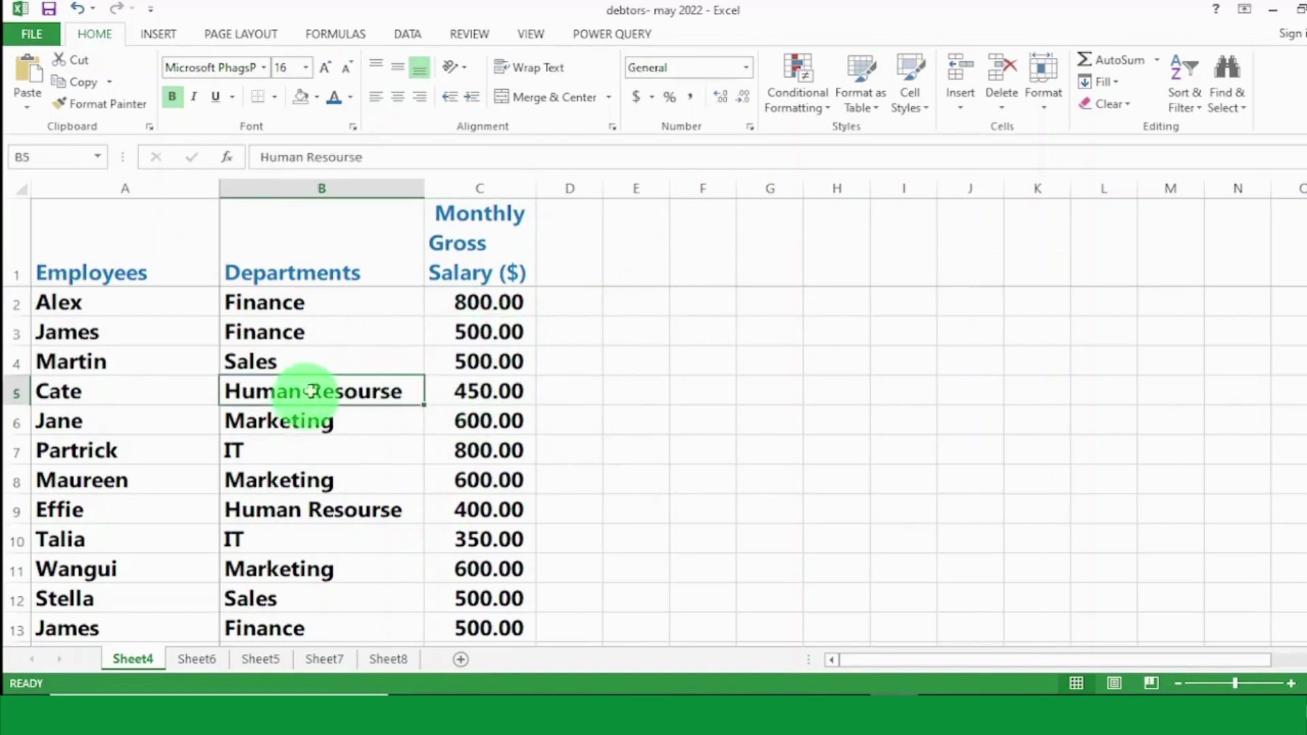
{"action": "left_click", "coordinate": [584, 340]}
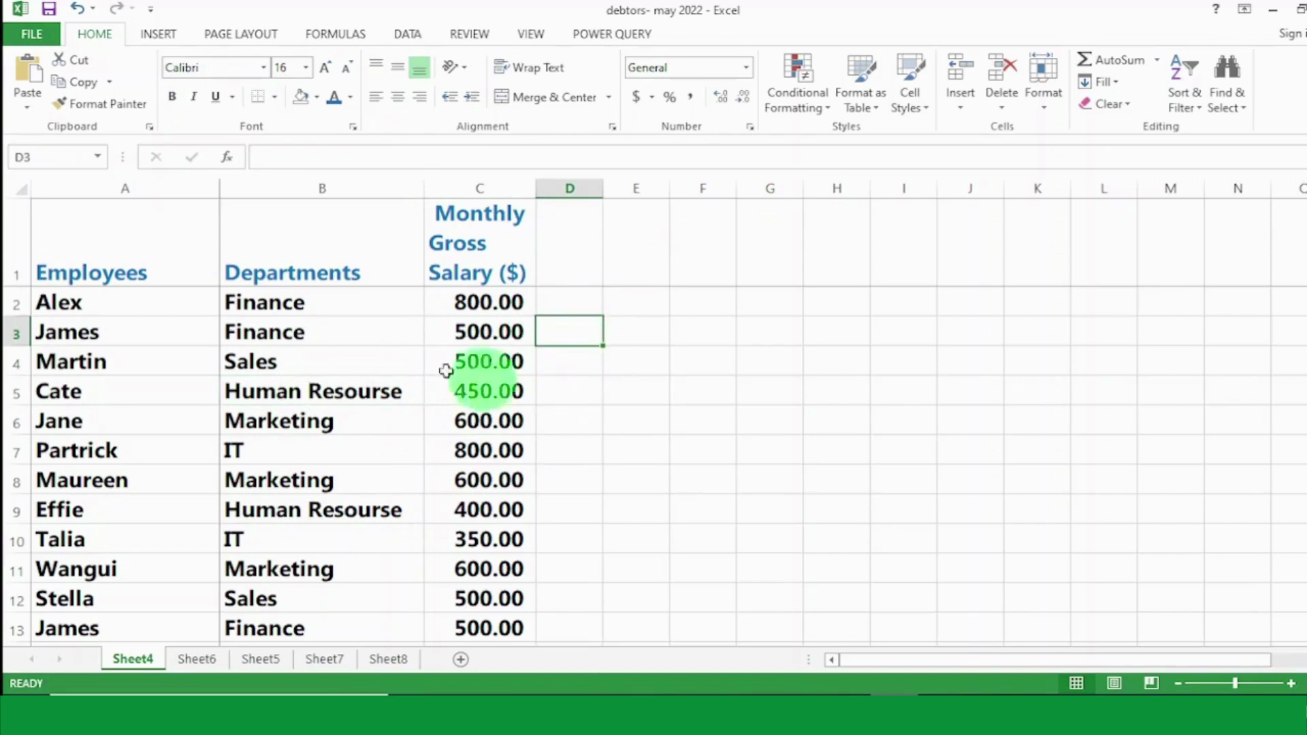
{"action": "left_click", "coordinate": [102, 188]}
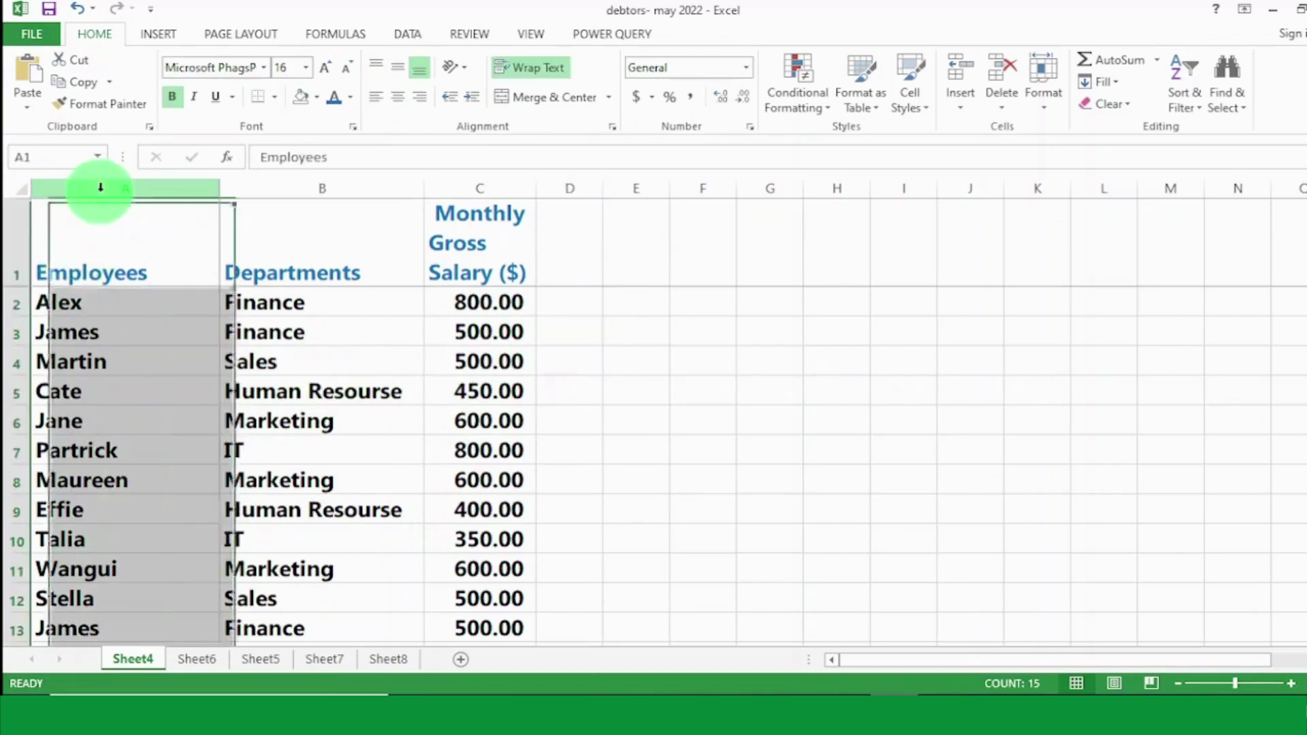
{"action": "left_click", "coordinate": [10, 305]}
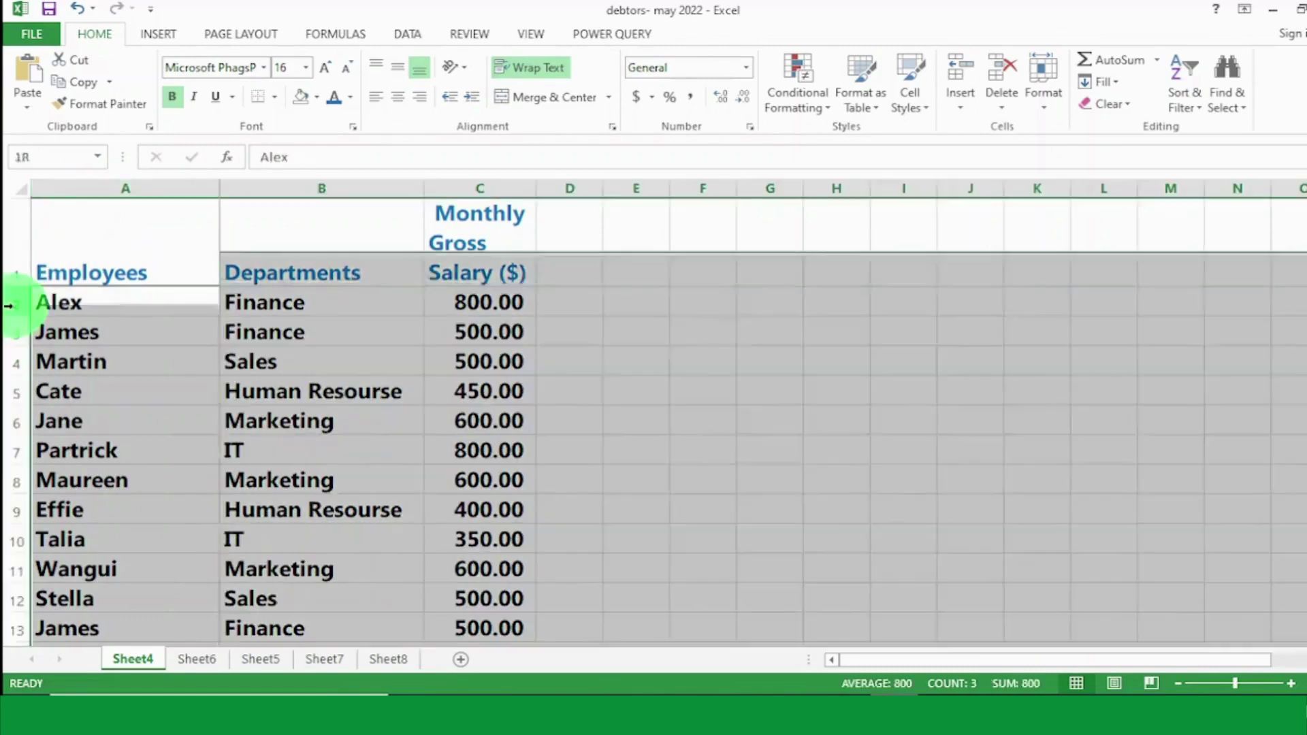
{"action": "left_click", "coordinate": [493, 439]}
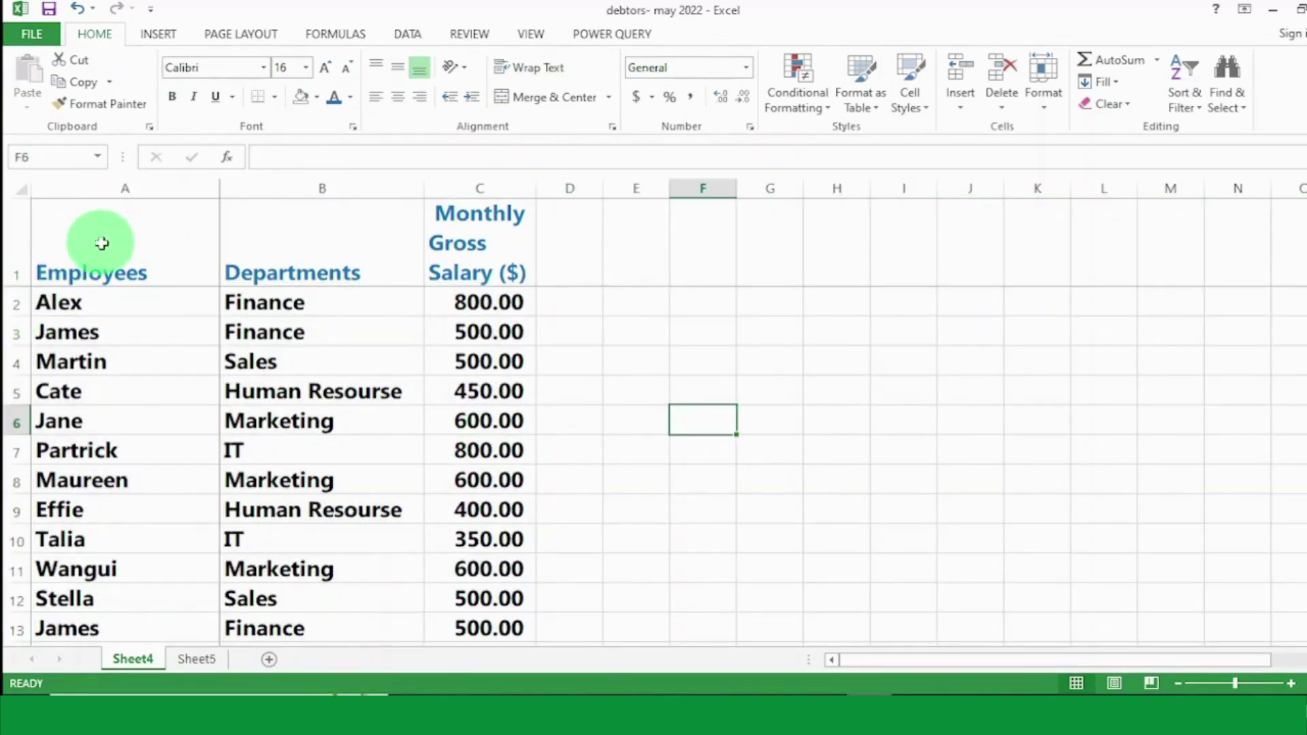
{"action": "left_click", "coordinate": [103, 243]}
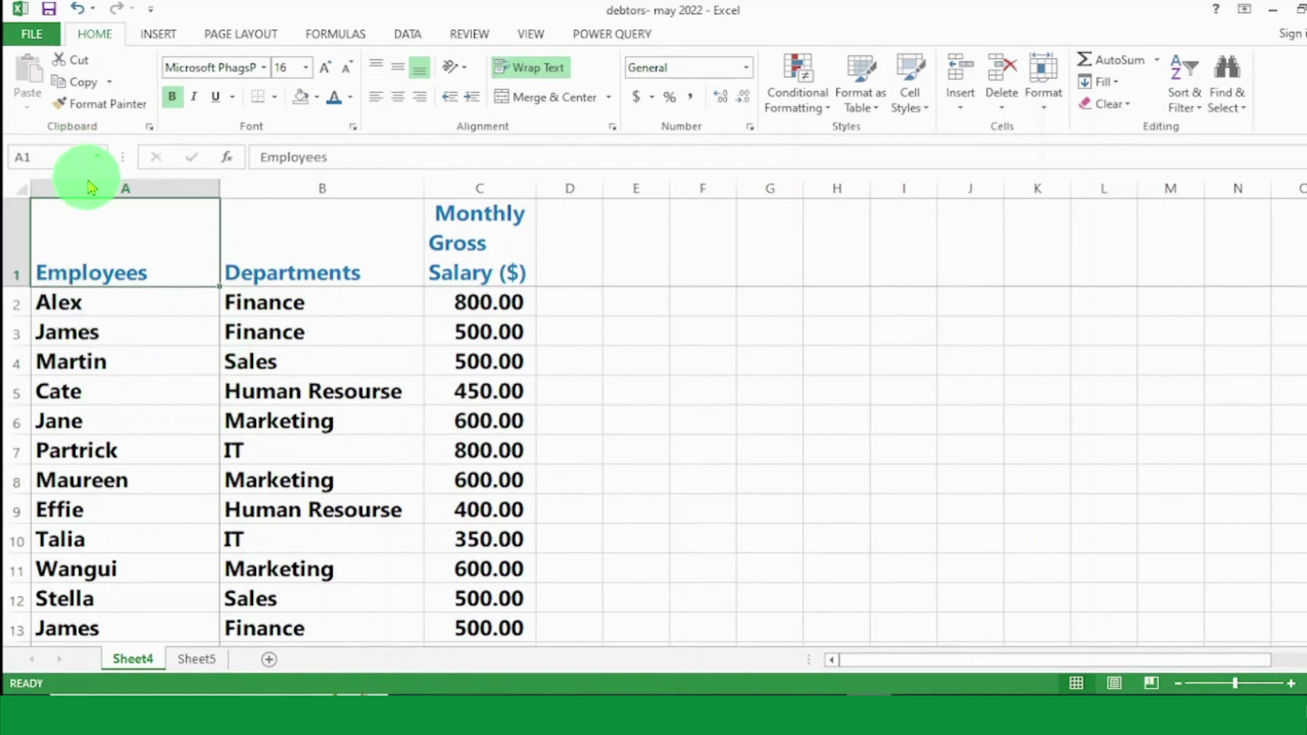
{"action": "left_click", "coordinate": [107, 188]}
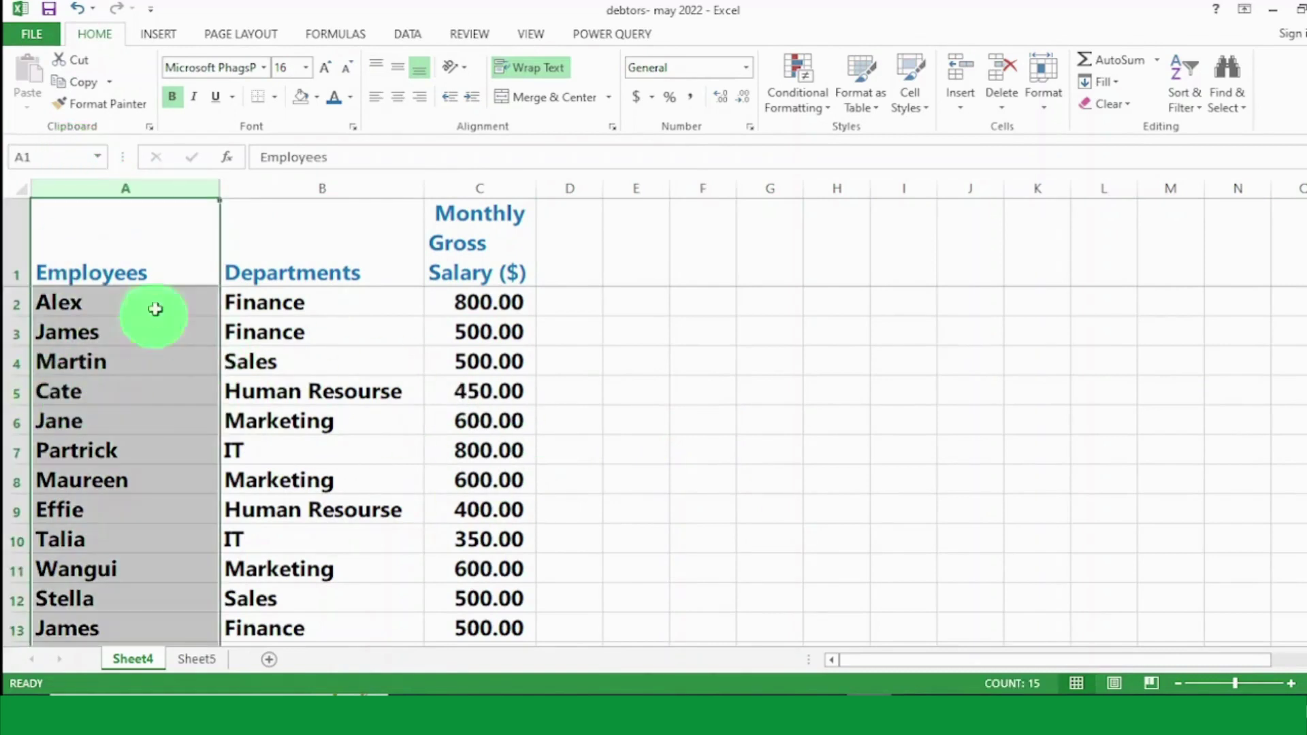
{"action": "left_click", "coordinate": [330, 178]}
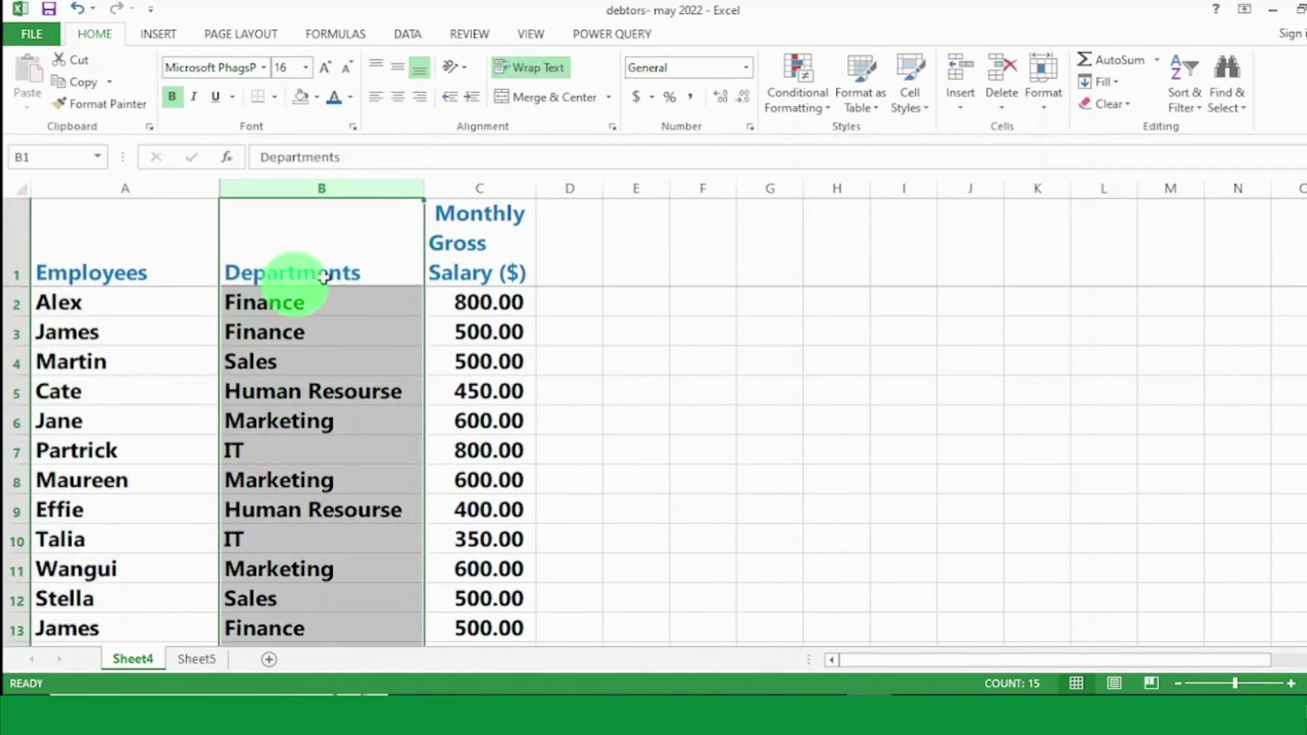
{"action": "left_click", "coordinate": [490, 190]}
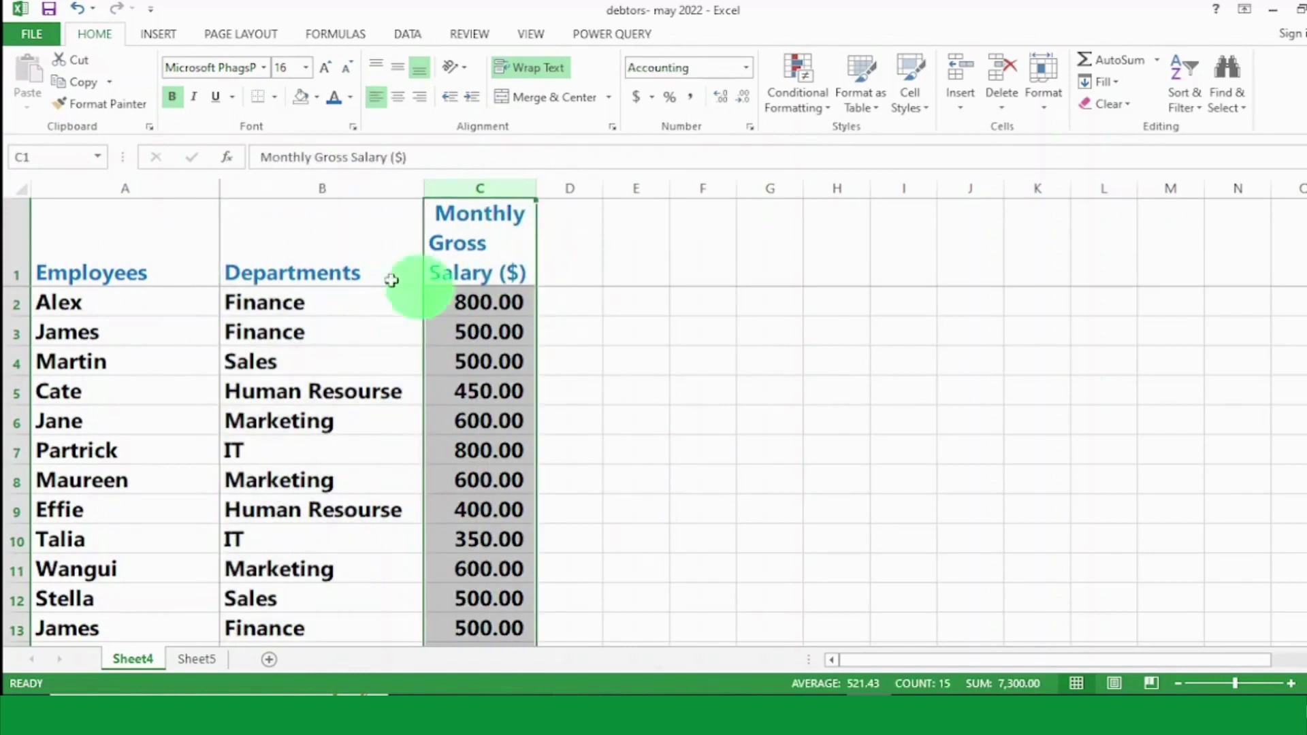
{"action": "left_click", "coordinate": [743, 420]}
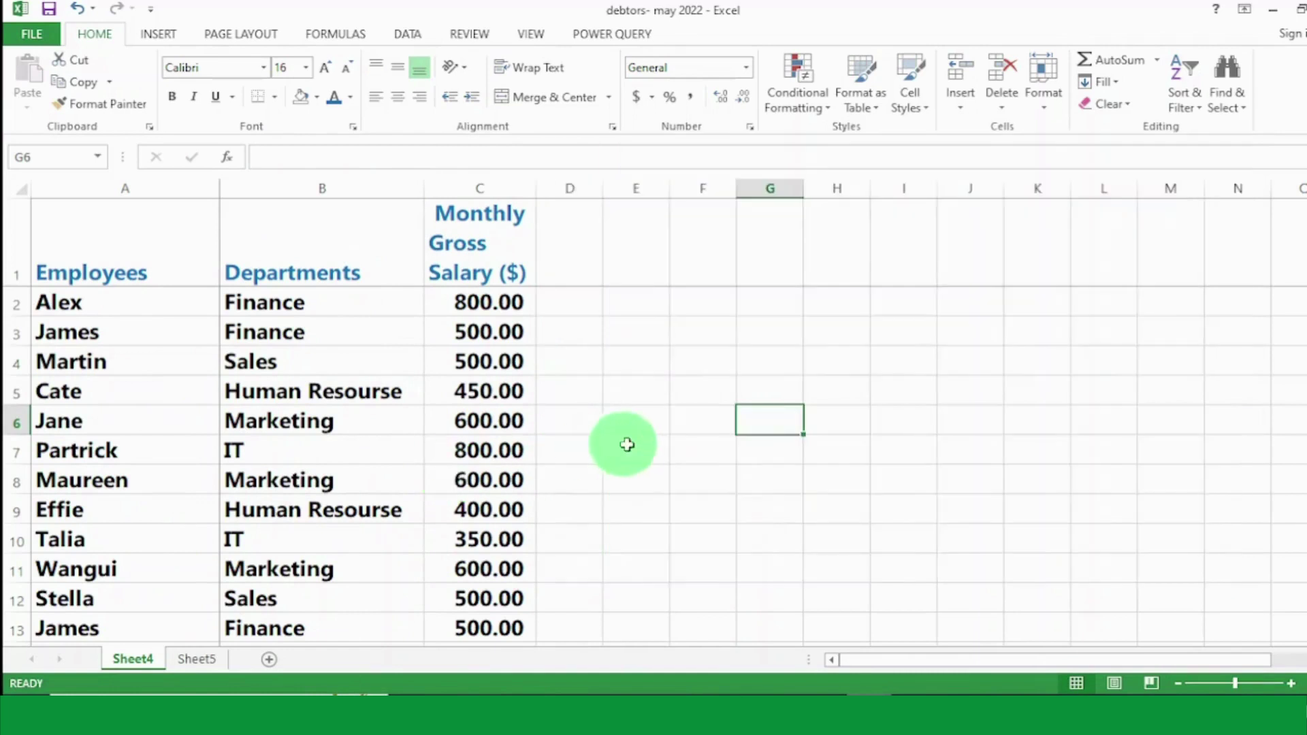
{"action": "left_click", "coordinate": [627, 446]}
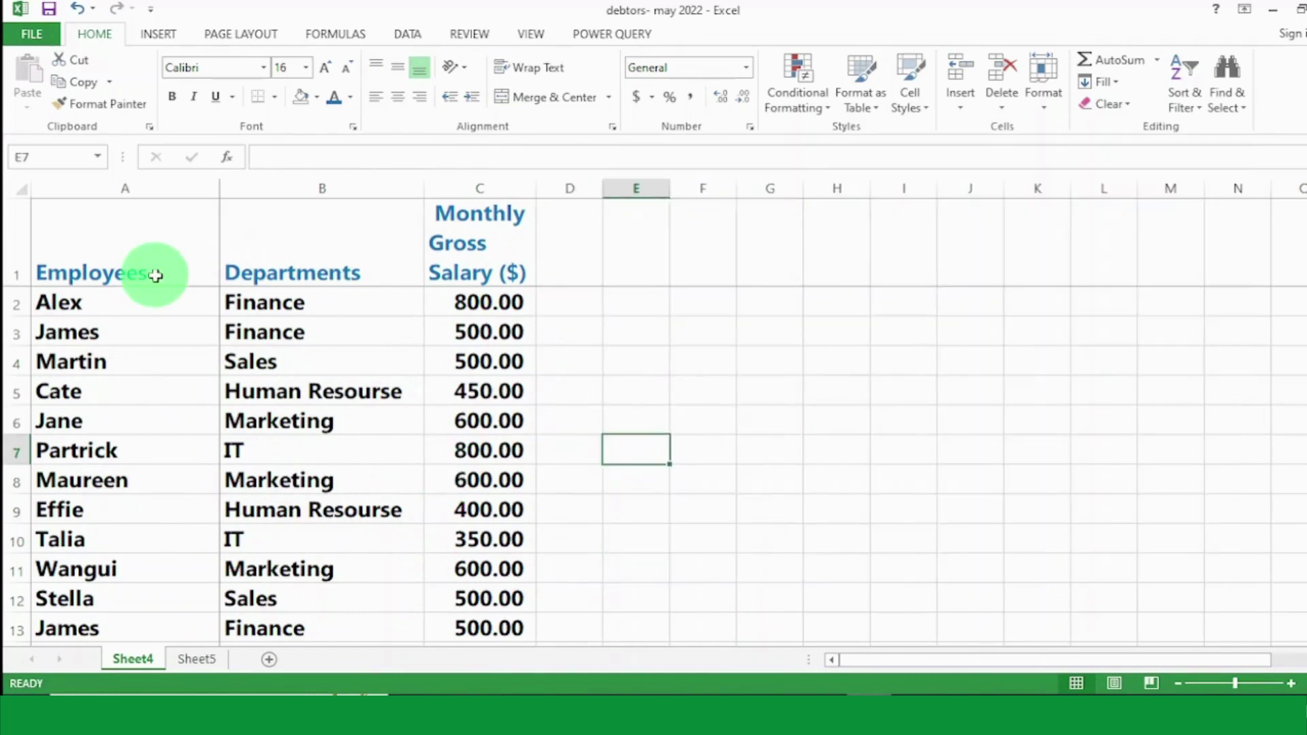
Copy the whole Employees column from Sheet4 and paste it into Sheet5 starting at cell A1
{"action": "left_click", "coordinate": [131, 182]}
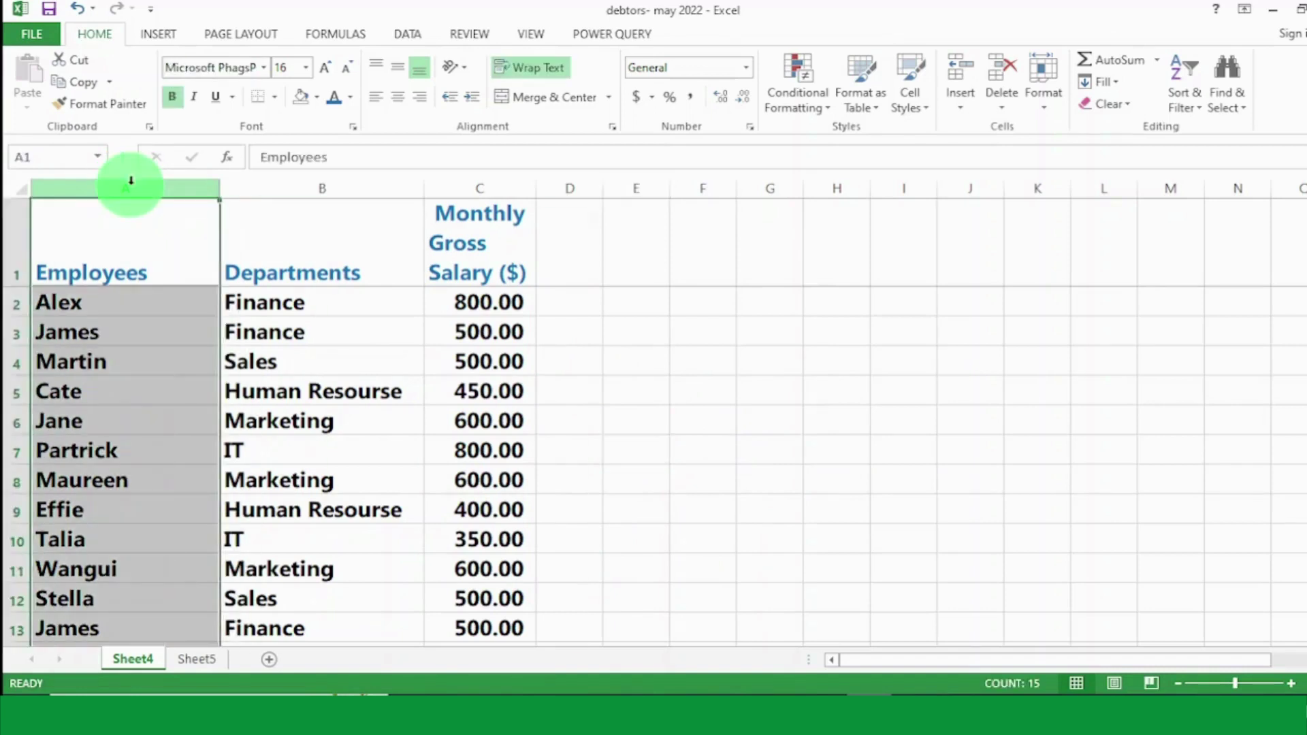
{"action": "right_click", "coordinate": [112, 286]}
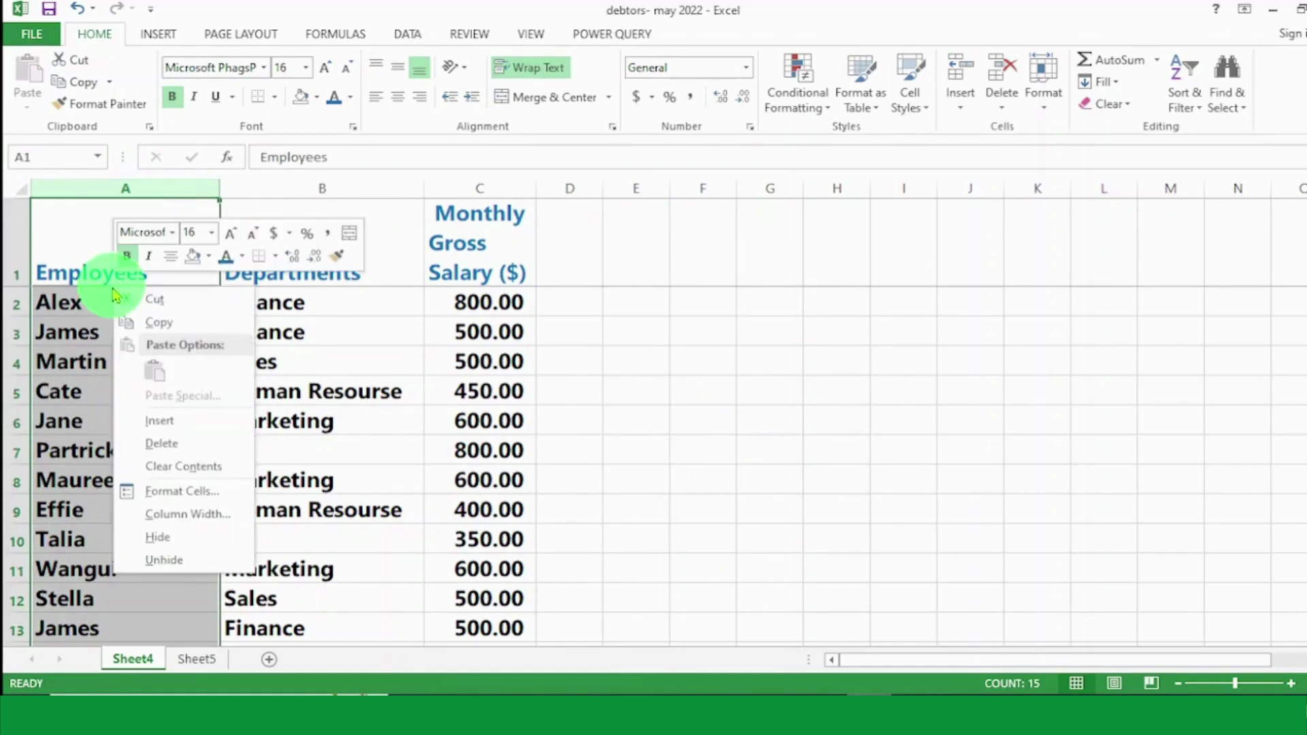
{"action": "key", "text": "Escape"}
{"action": "key", "text": "ctrl+c"}
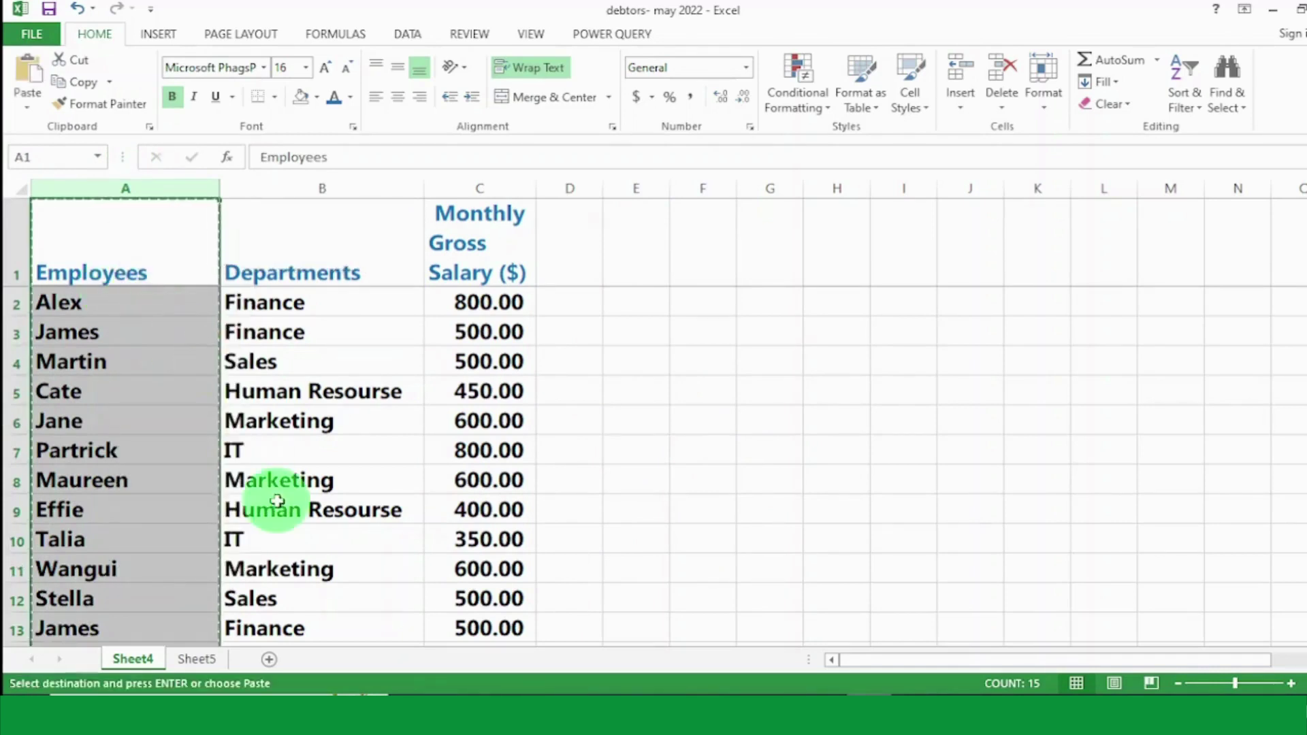
{"action": "left_click", "coordinate": [196, 661]}
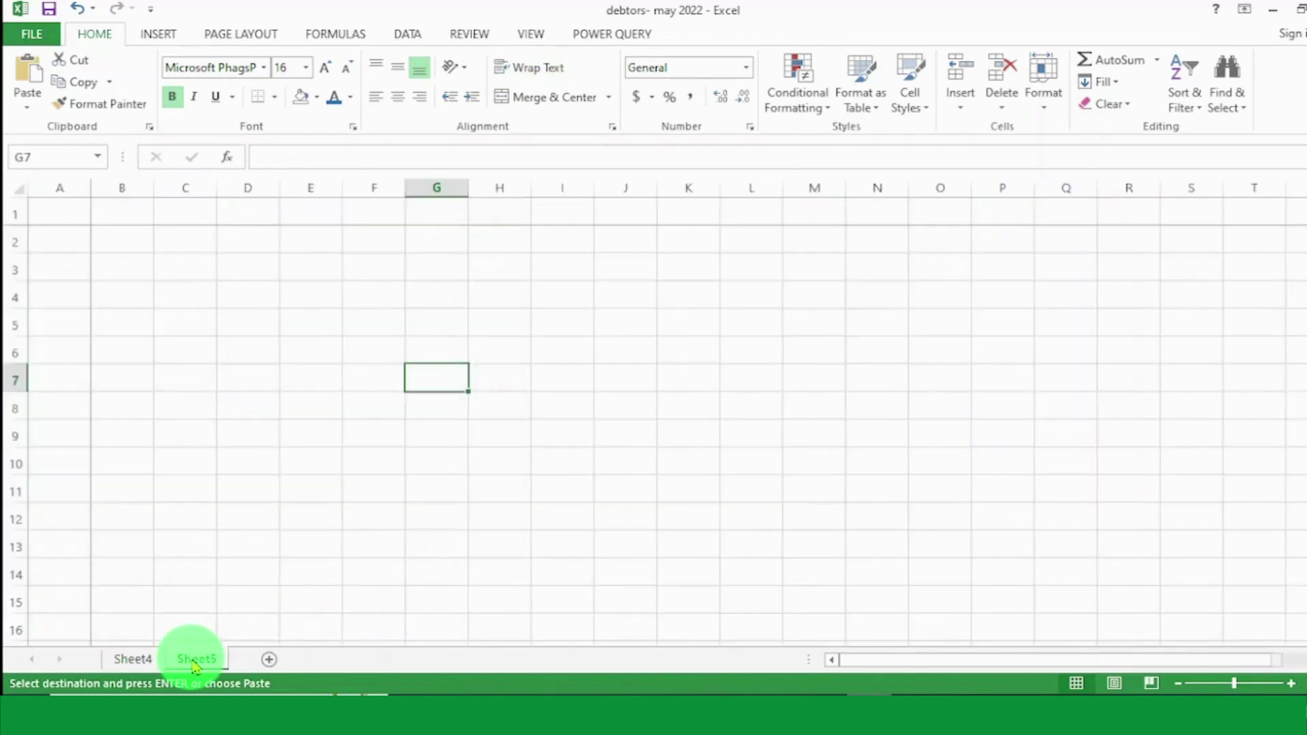
{"action": "left_click", "coordinate": [49, 215]}
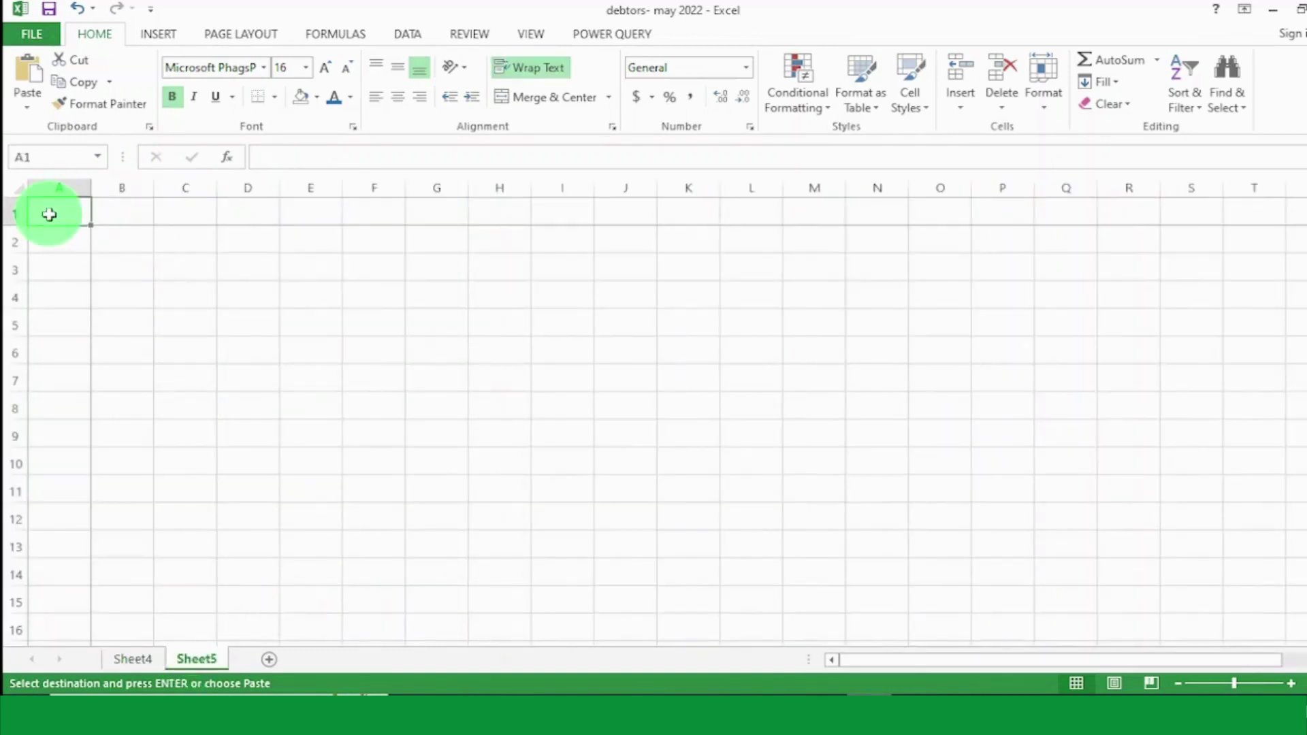
{"action": "key", "text": "ctrl+v"}
{"action": "left_click", "coordinate": [382, 284]}
{"action": "key", "text": "ctrl+shift+Down"}
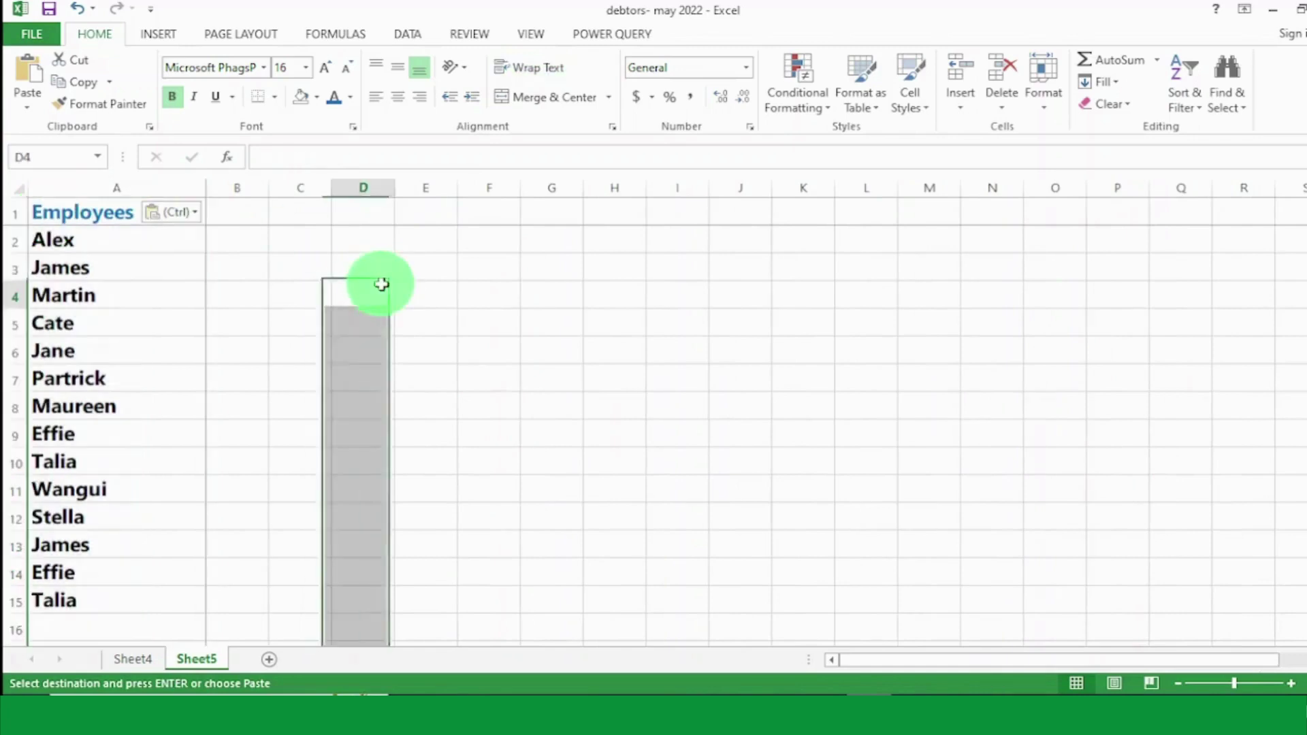
{"action": "left_click", "coordinate": [382, 284]}
{"action": "left_click", "coordinate": [117, 291]}
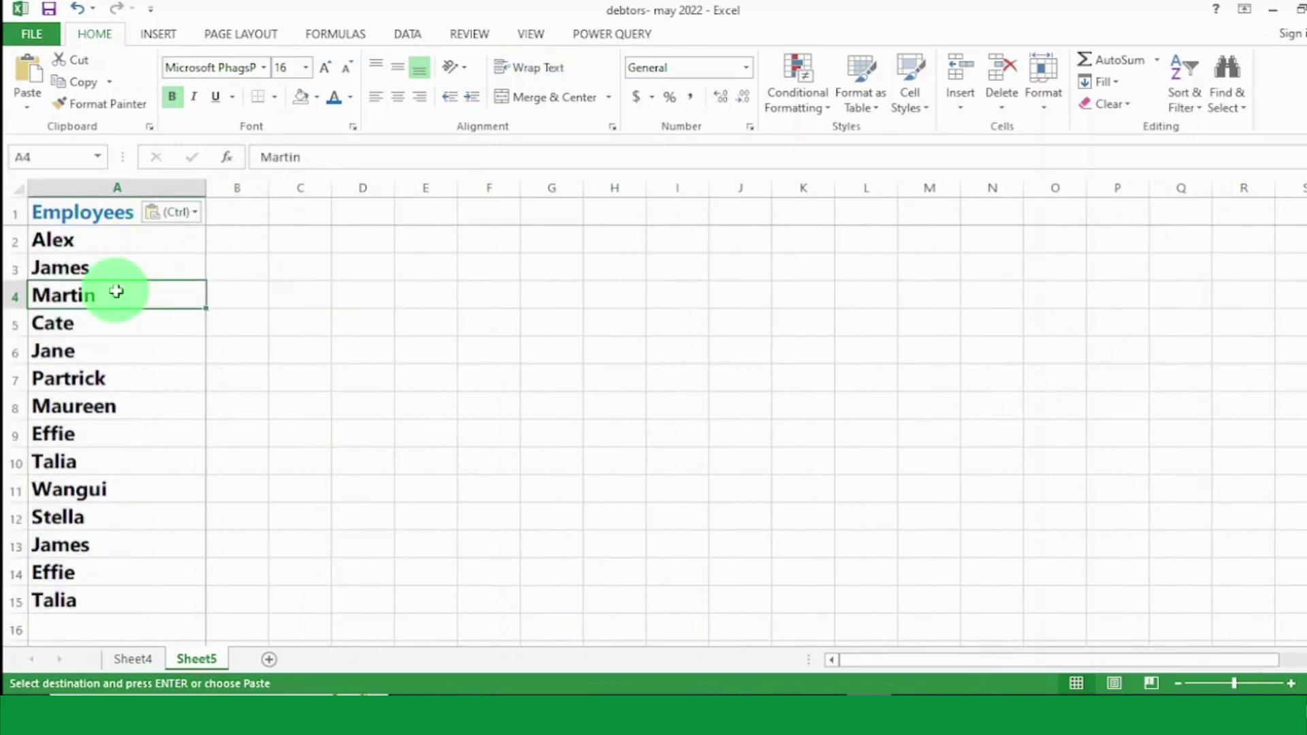
Start a Duplicate Values conditional formatting rule for the employee names in A2:A15
{"action": "left_click", "coordinate": [59, 239]}
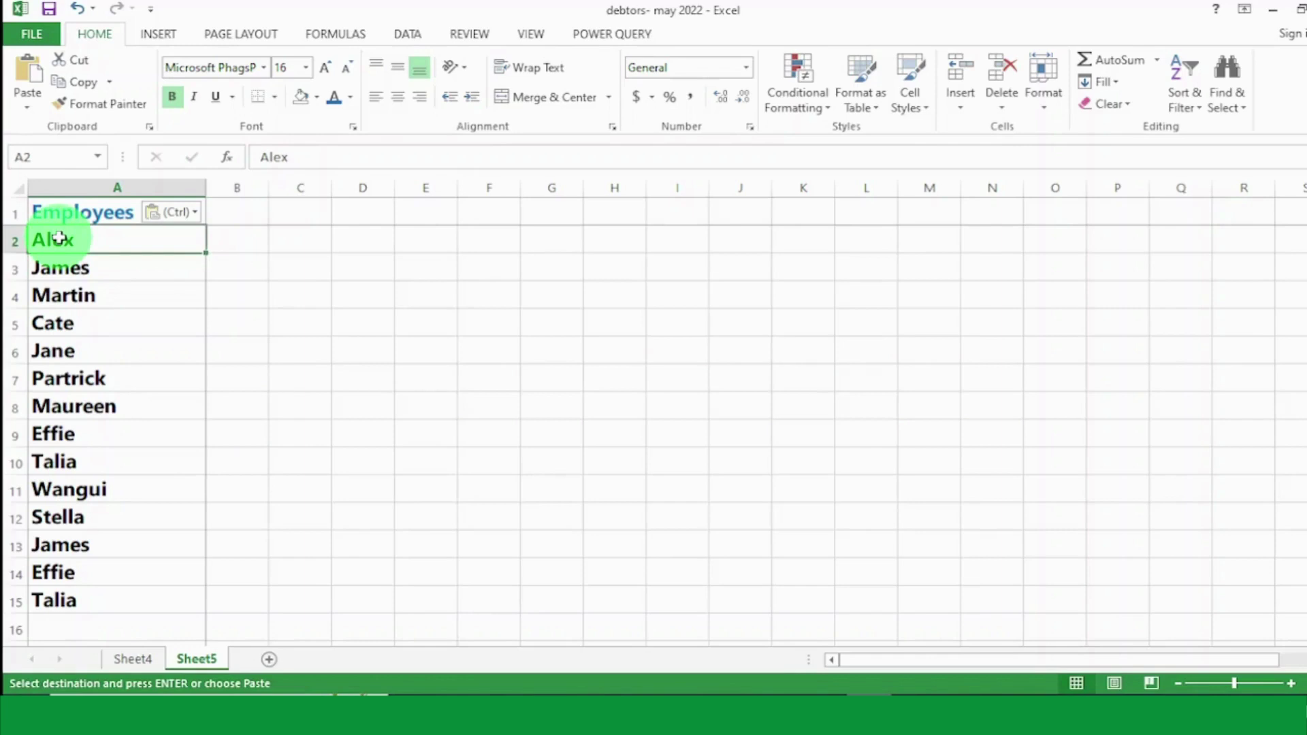
{"action": "left_click_drag", "start_coordinate": [59, 238], "coordinate": [48, 591]}
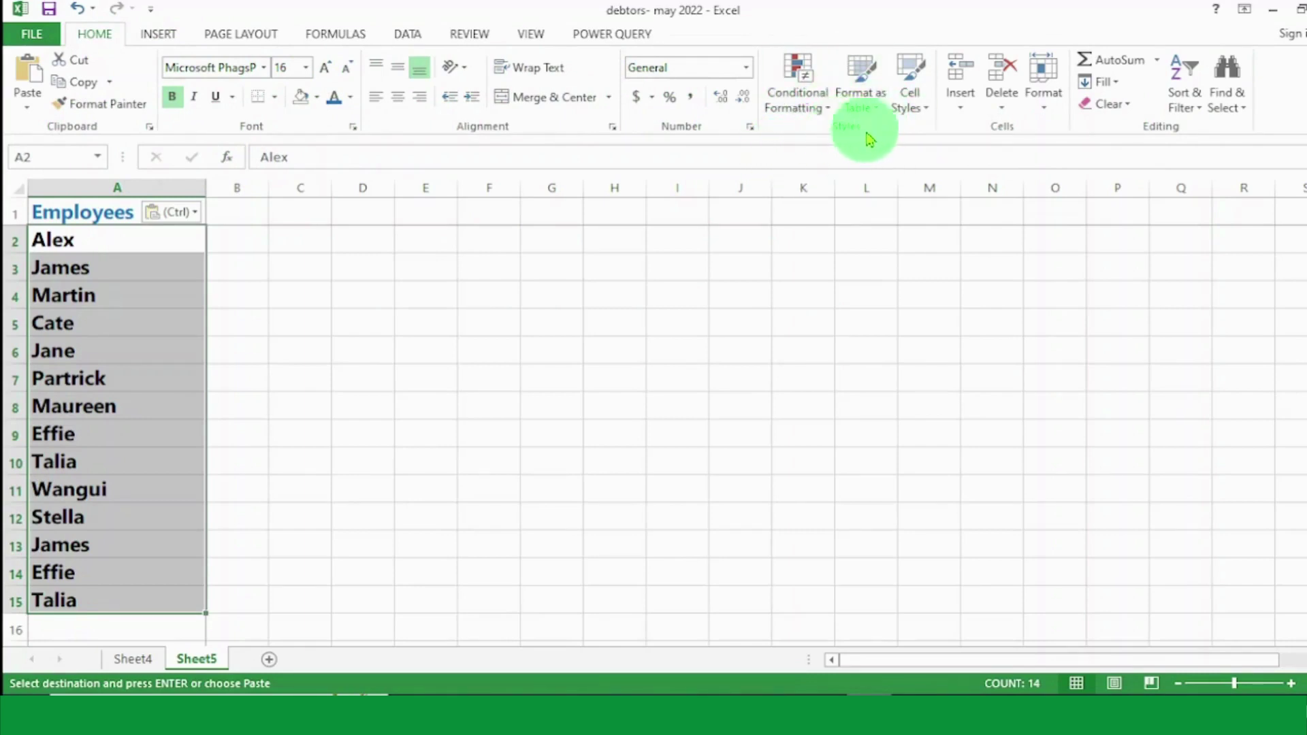
{"action": "left_click", "coordinate": [796, 87]}
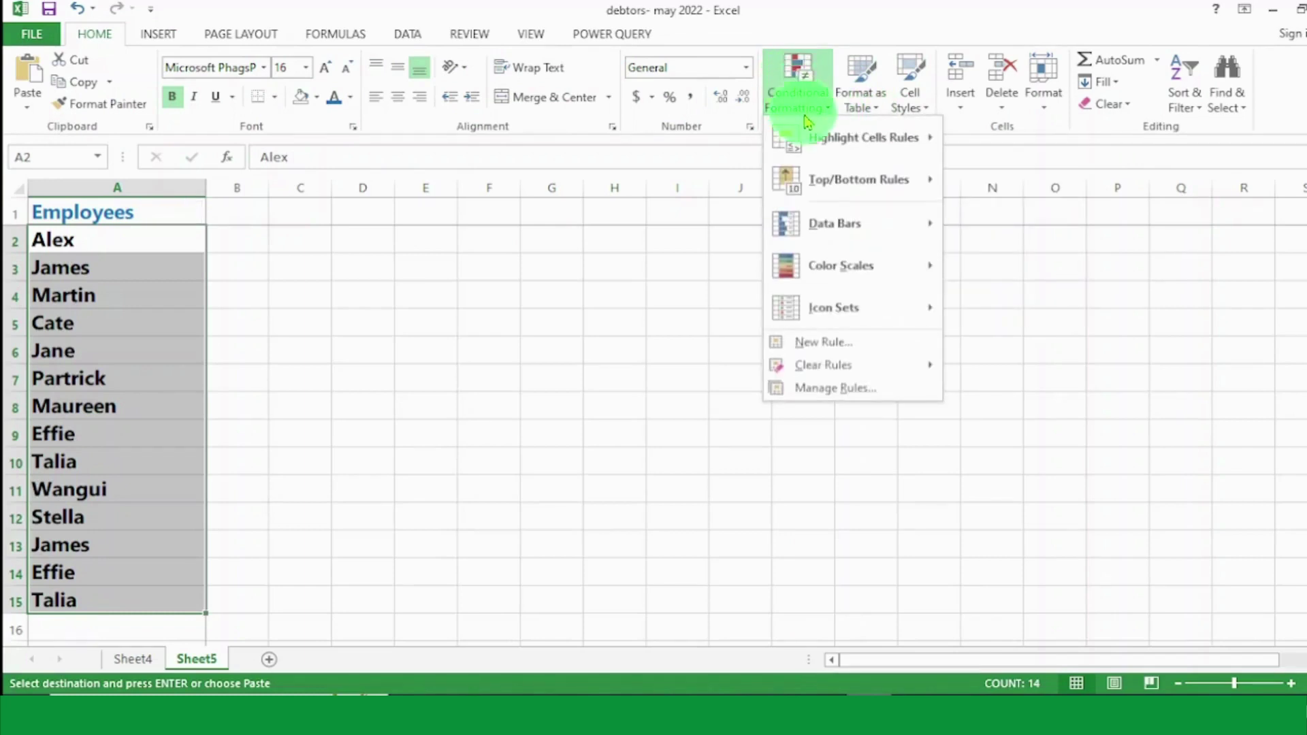
{"action": "mouse_move", "coordinate": [819, 139]}
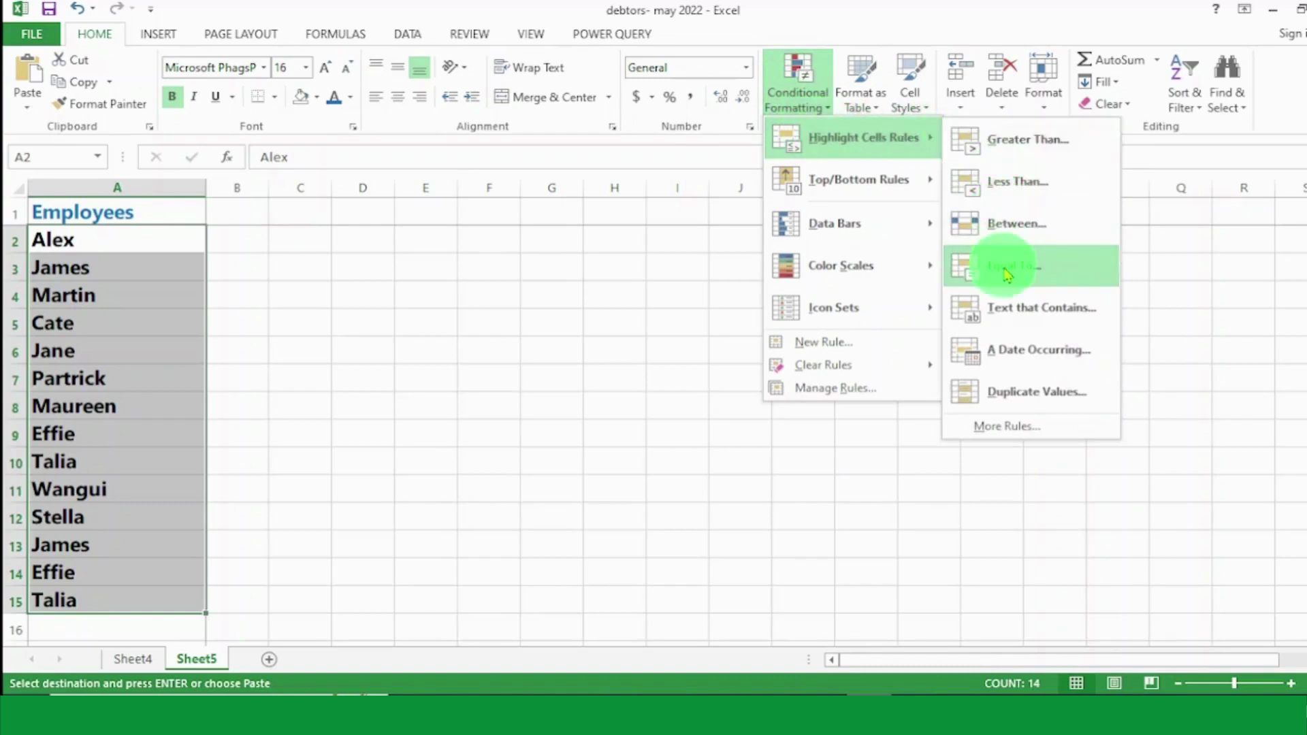
{"action": "left_click", "coordinate": [1003, 395]}
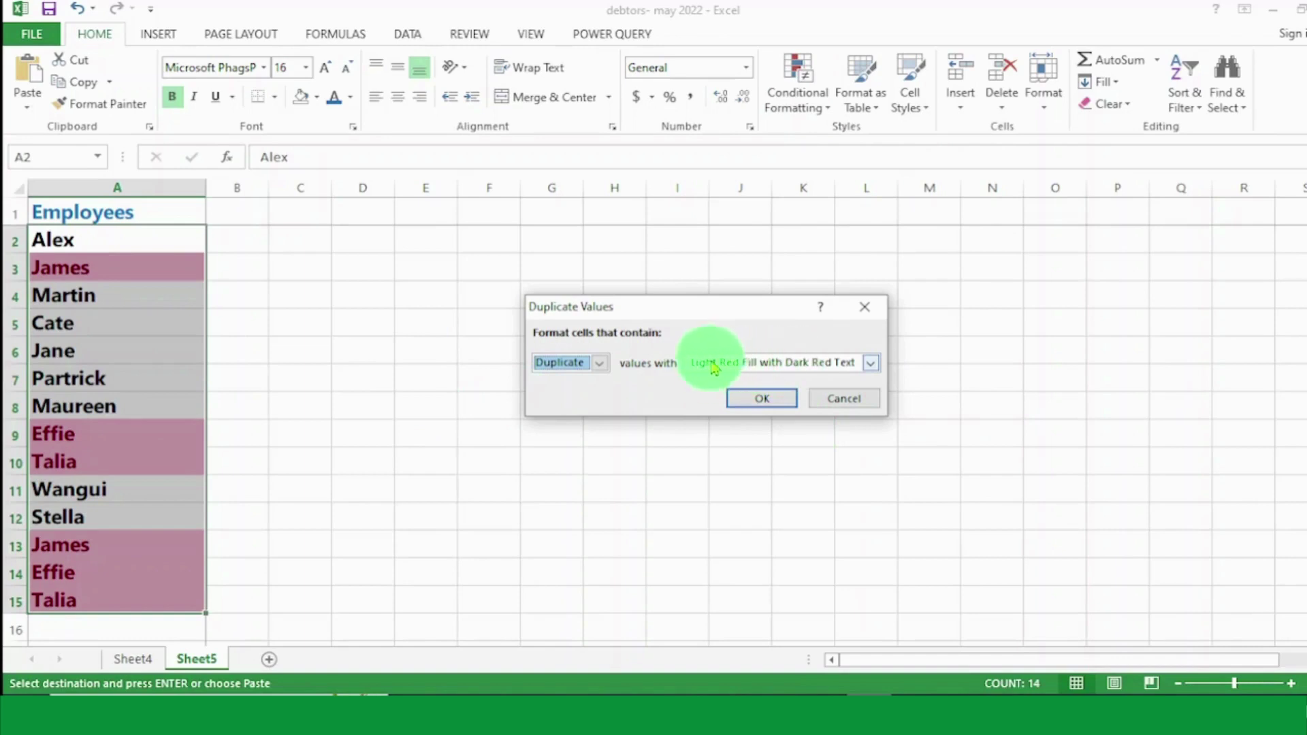
Try the rule on unique values with Green Fill with Dark Green Text, and return it to duplicate values
{"action": "left_click", "coordinate": [603, 368]}
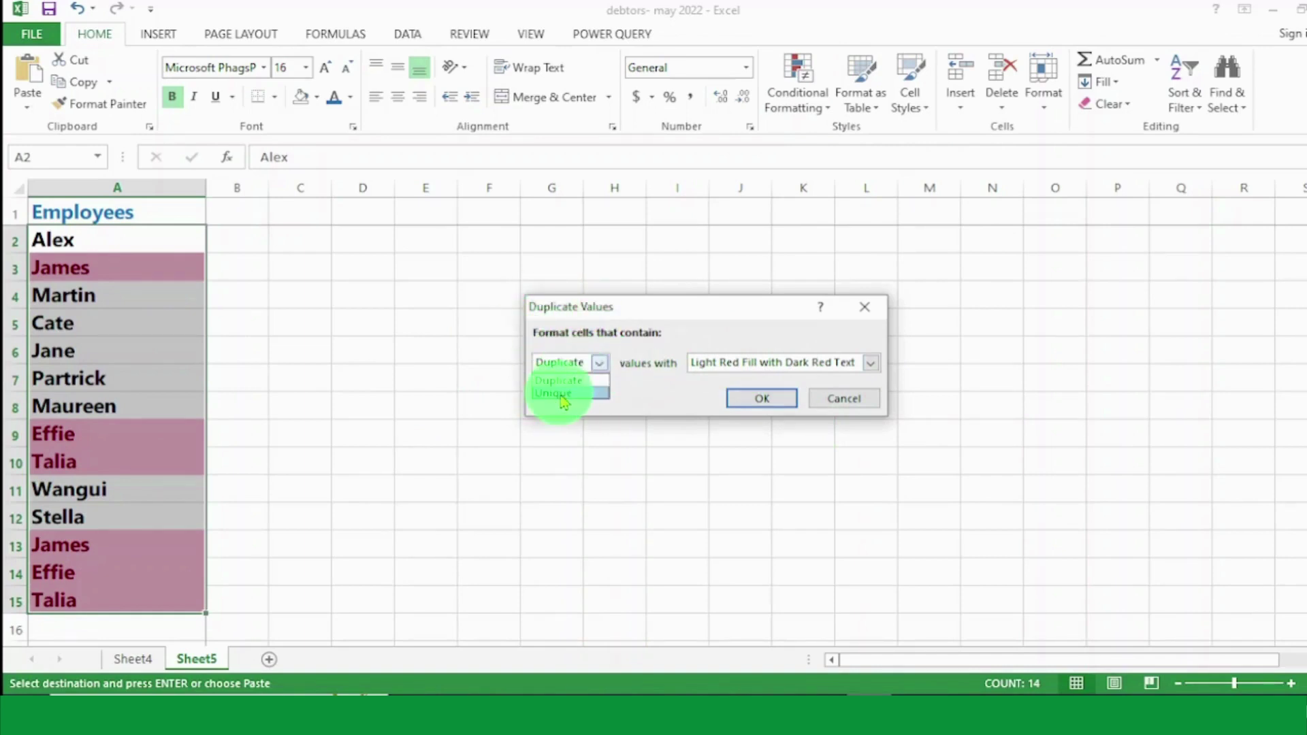
{"action": "left_click", "coordinate": [563, 395]}
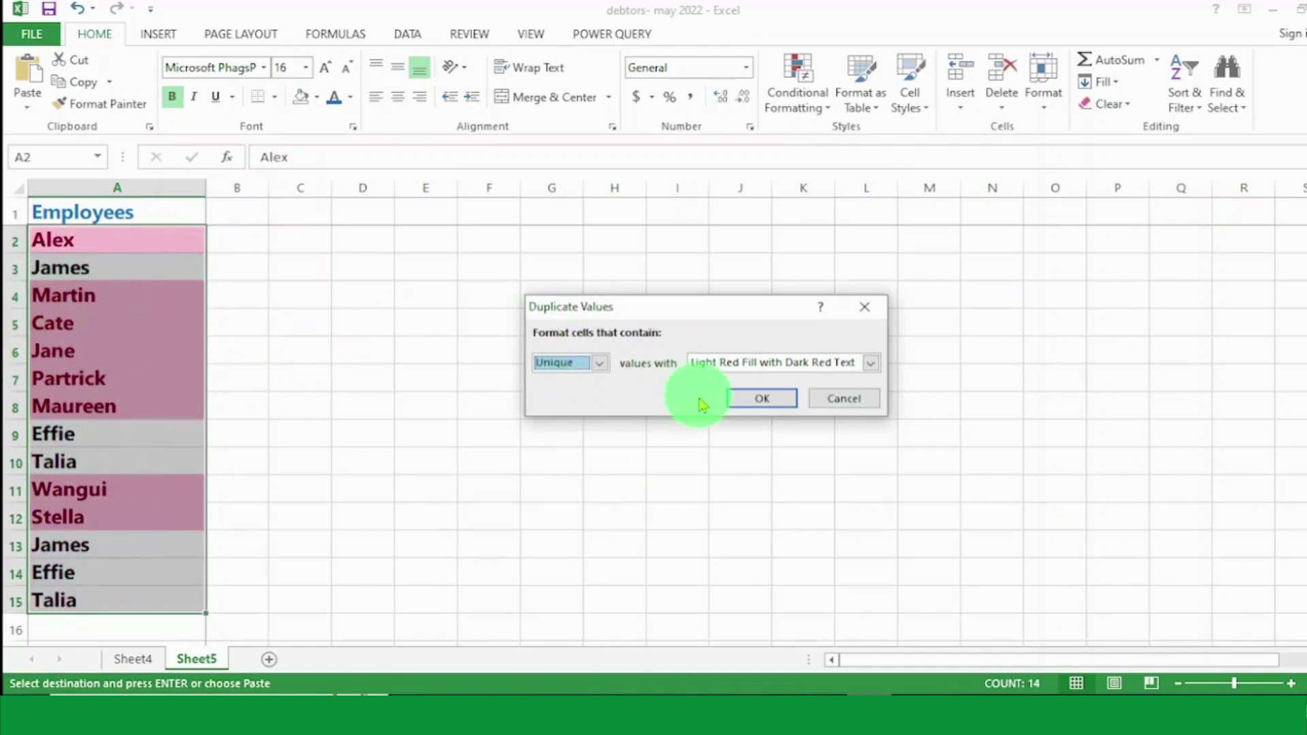
{"action": "left_click", "coordinate": [873, 362]}
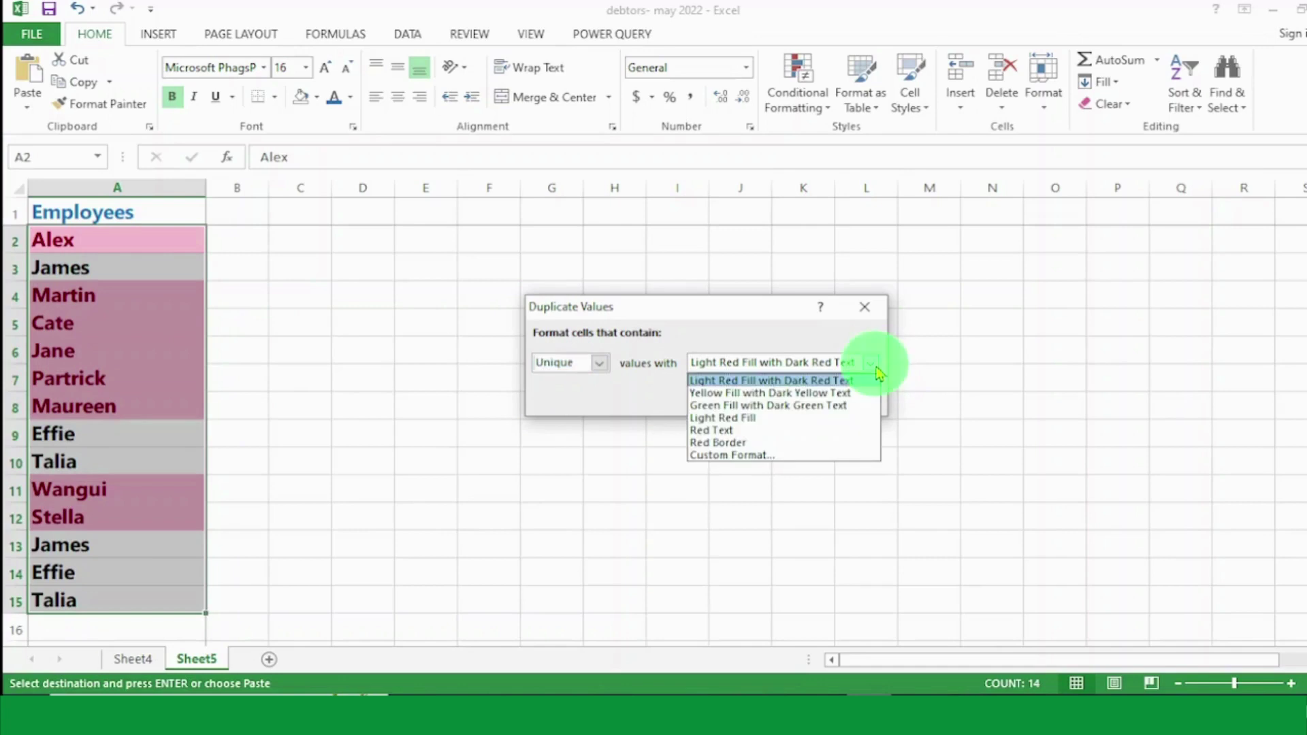
{"action": "left_click", "coordinate": [735, 407]}
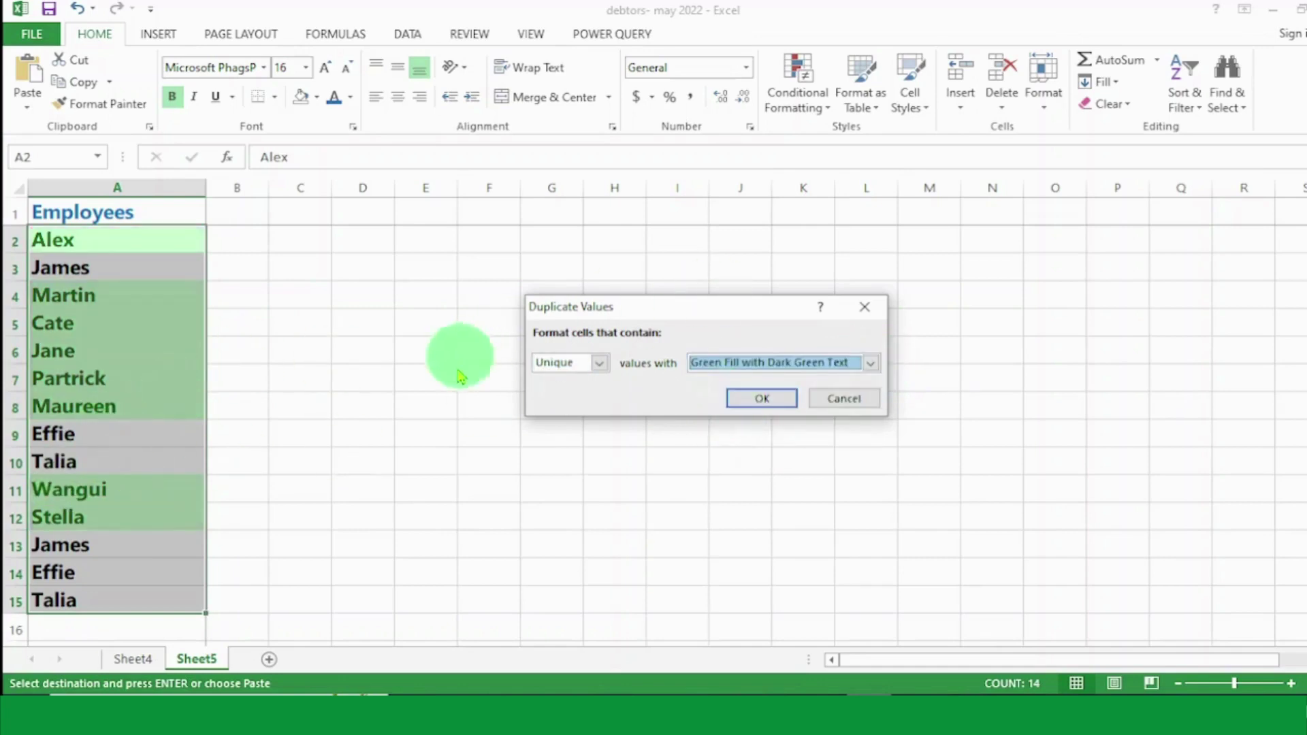
{"action": "left_click", "coordinate": [598, 371]}
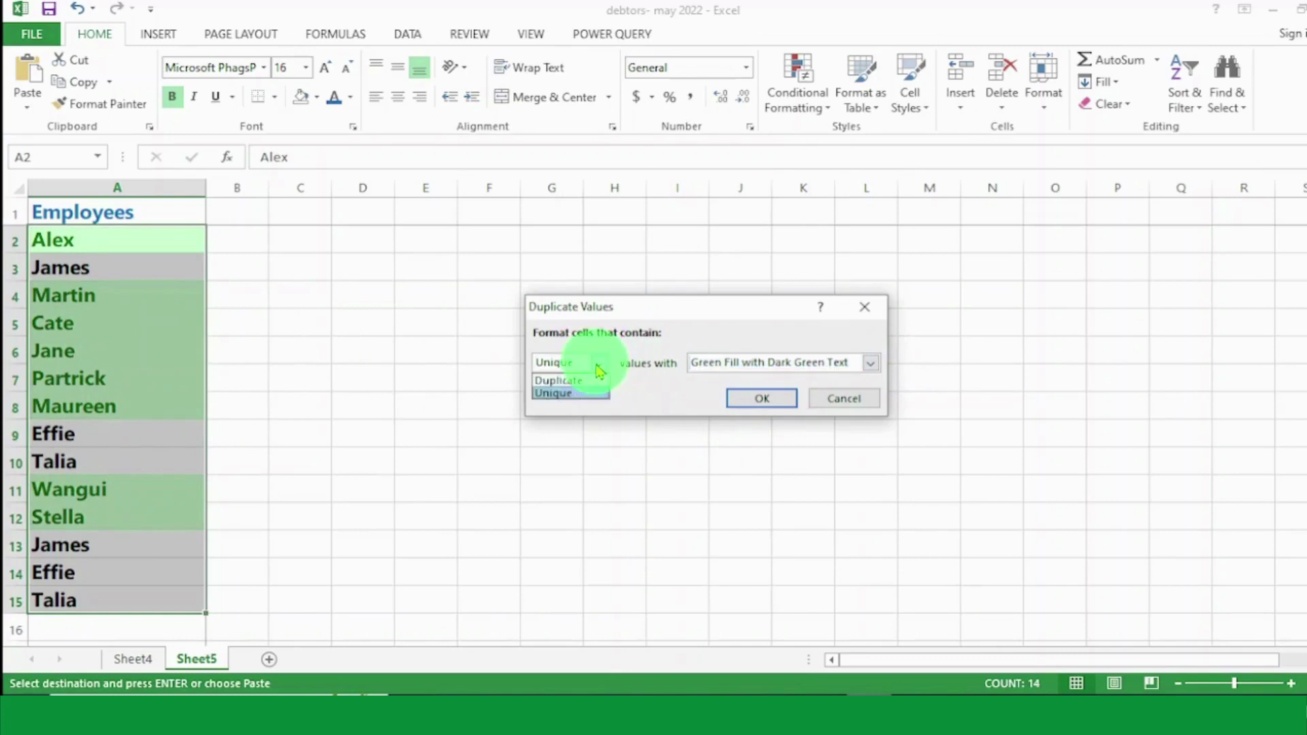
{"action": "left_click", "coordinate": [557, 381]}
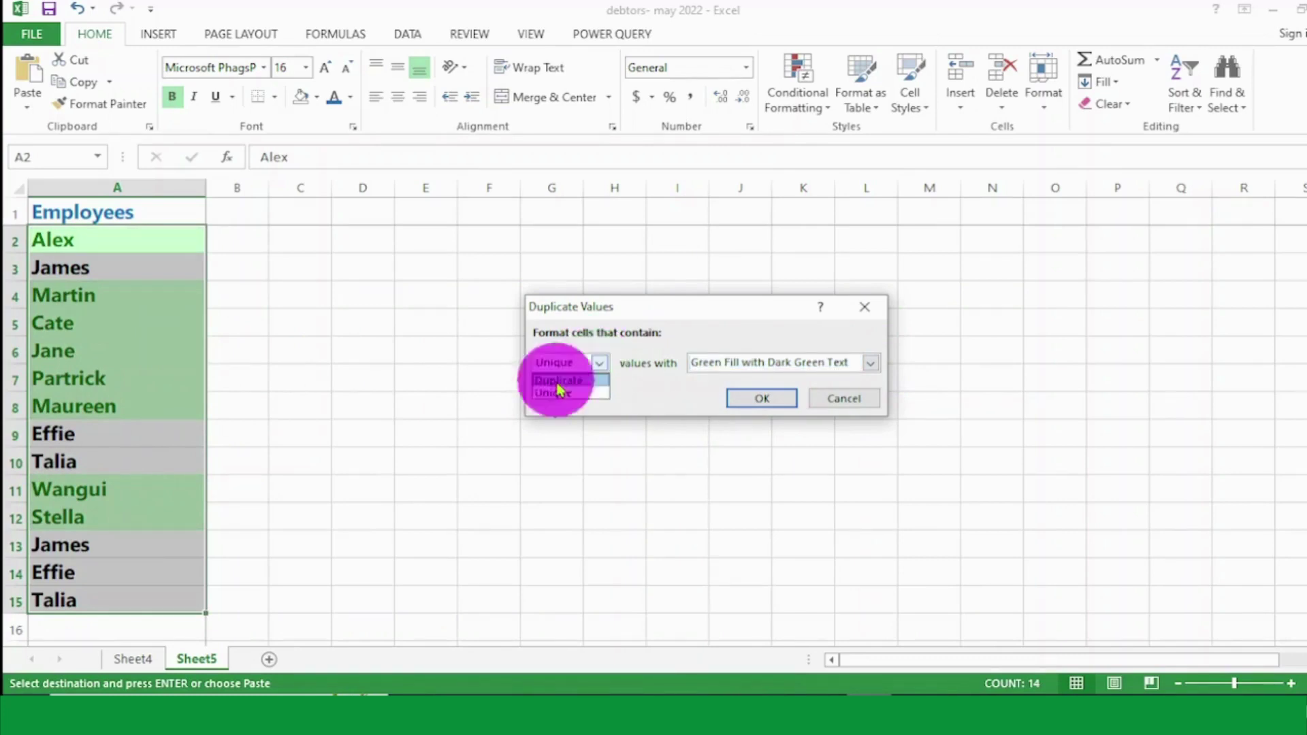
Format the duplicate employee names with Yellow Fill with Dark Yellow Text and apply the rule
{"action": "left_click", "coordinate": [872, 370]}
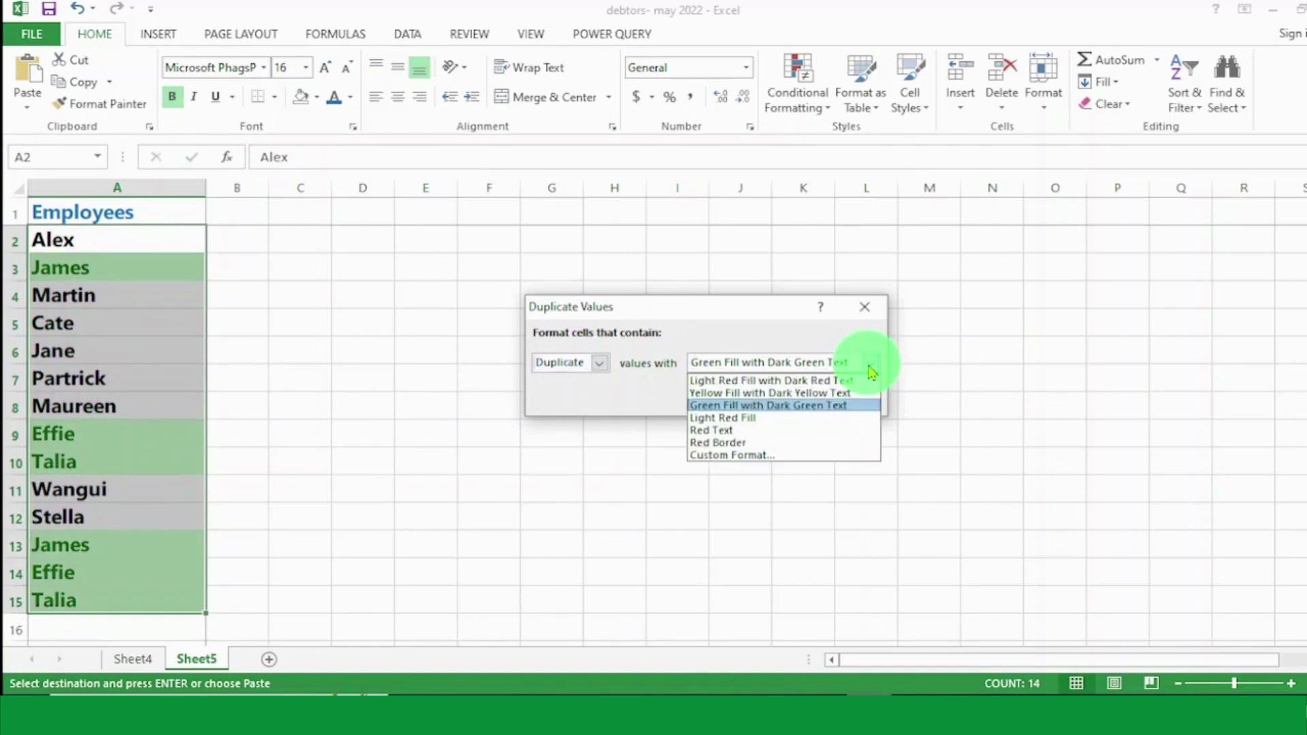
{"action": "left_click", "coordinate": [772, 393]}
{"action": "left_click", "coordinate": [793, 402]}
{"action": "left_click", "coordinate": [361, 267]}
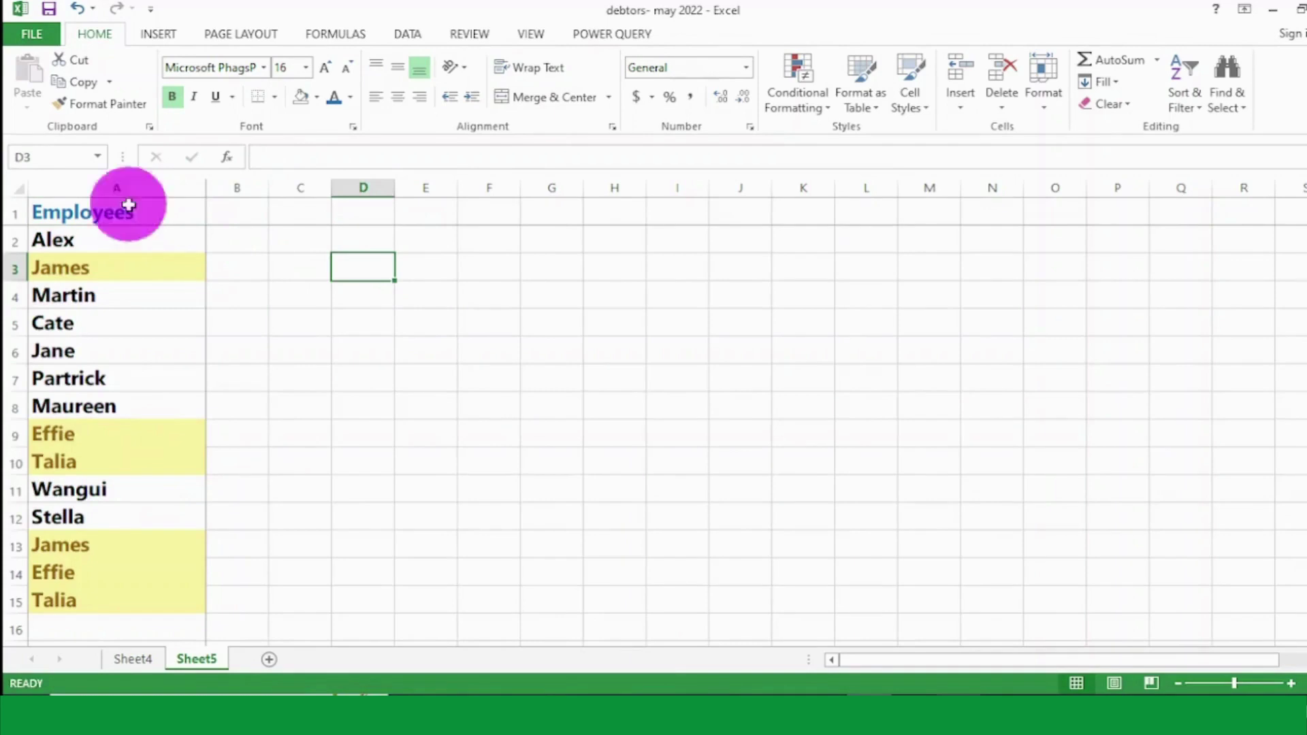
Set up a custom sort of the Employees column in Sheet5 that sorts on Cell Color
{"action": "left_click", "coordinate": [130, 205]}
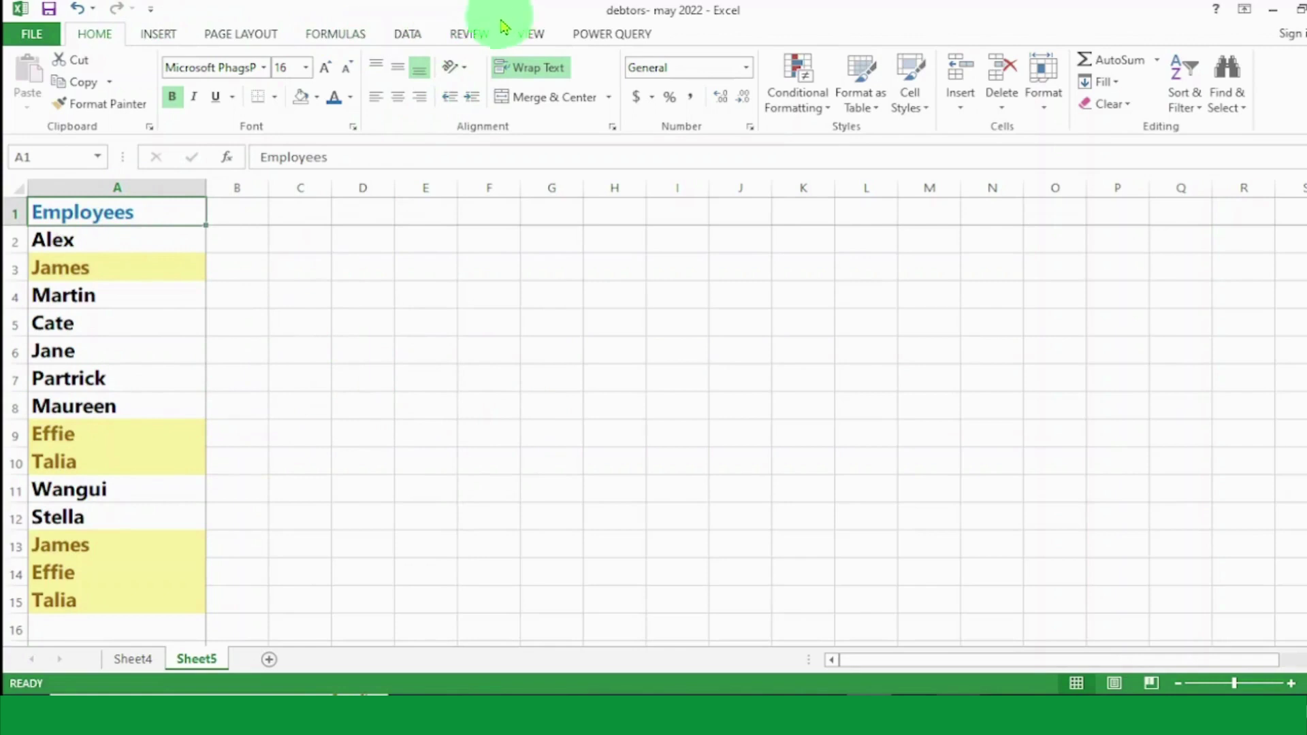
{"action": "left_click", "coordinate": [412, 34]}
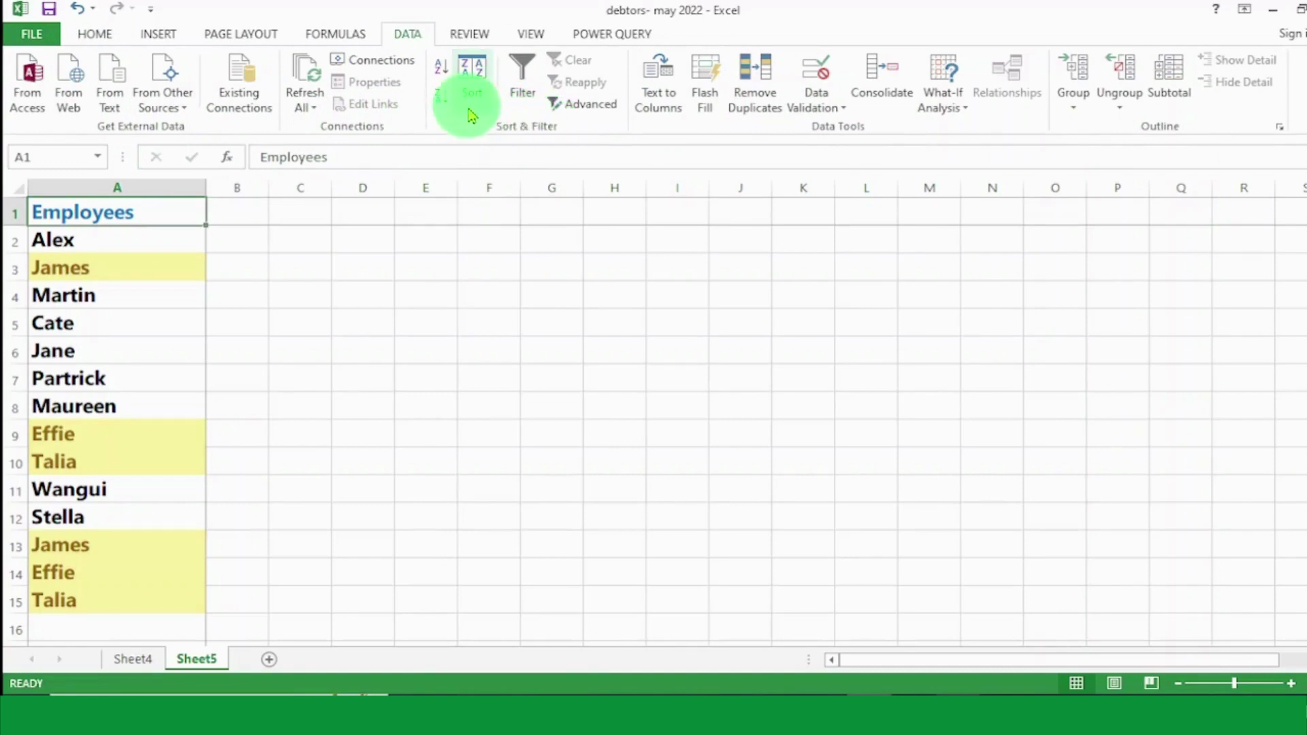
{"action": "left_click", "coordinate": [470, 84]}
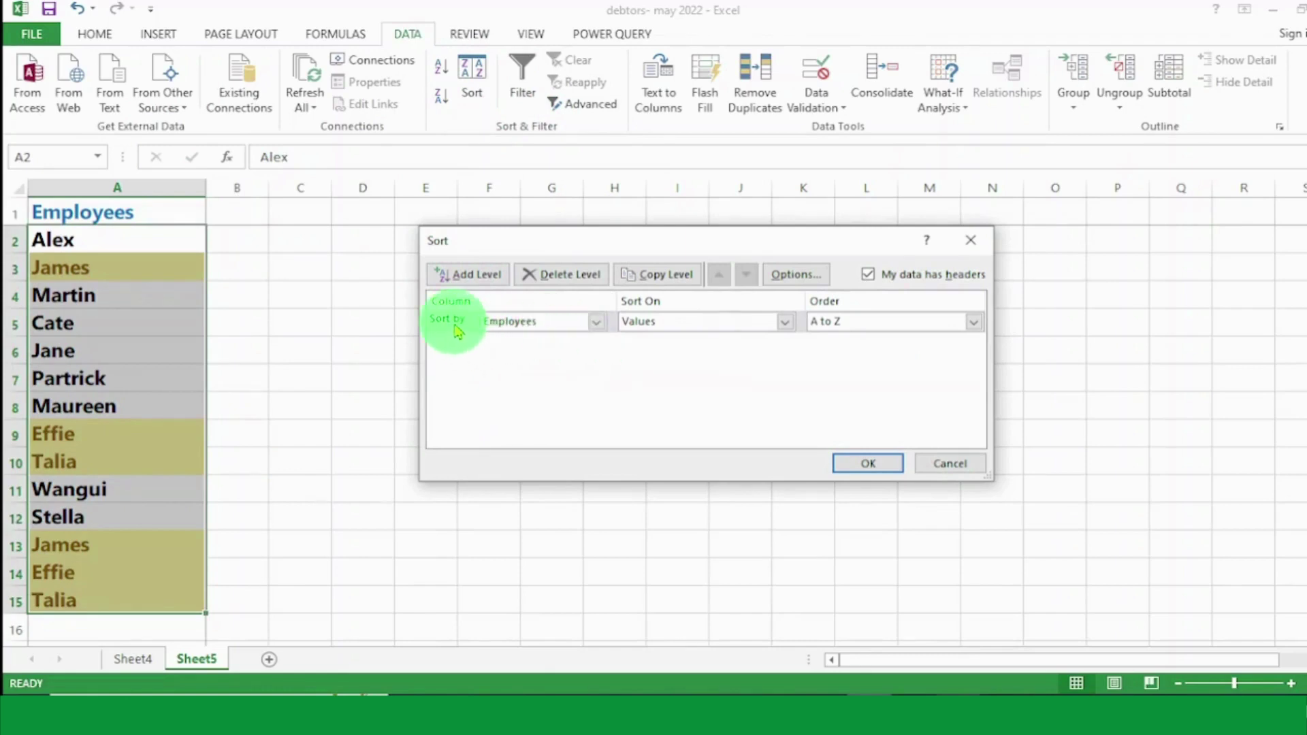
{"action": "left_click", "coordinate": [598, 323]}
{"action": "left_click", "coordinate": [549, 340]}
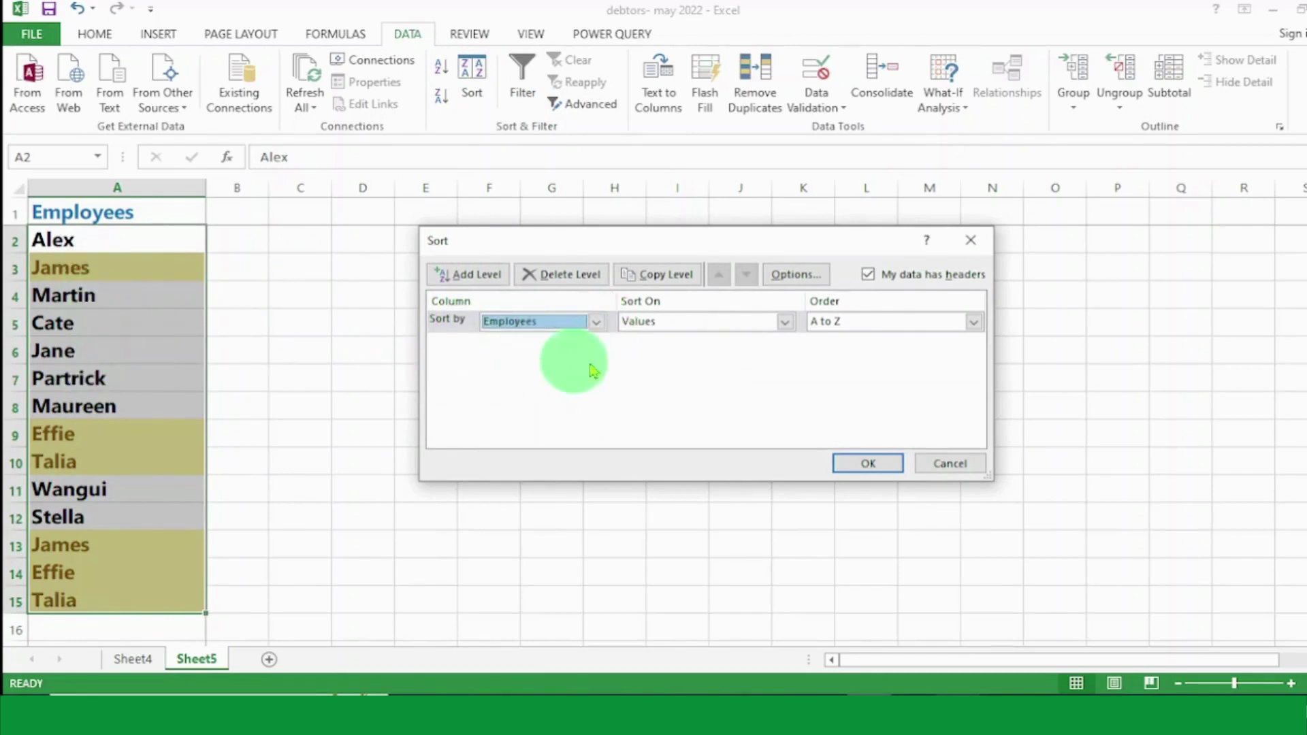
{"action": "left_click", "coordinate": [742, 327]}
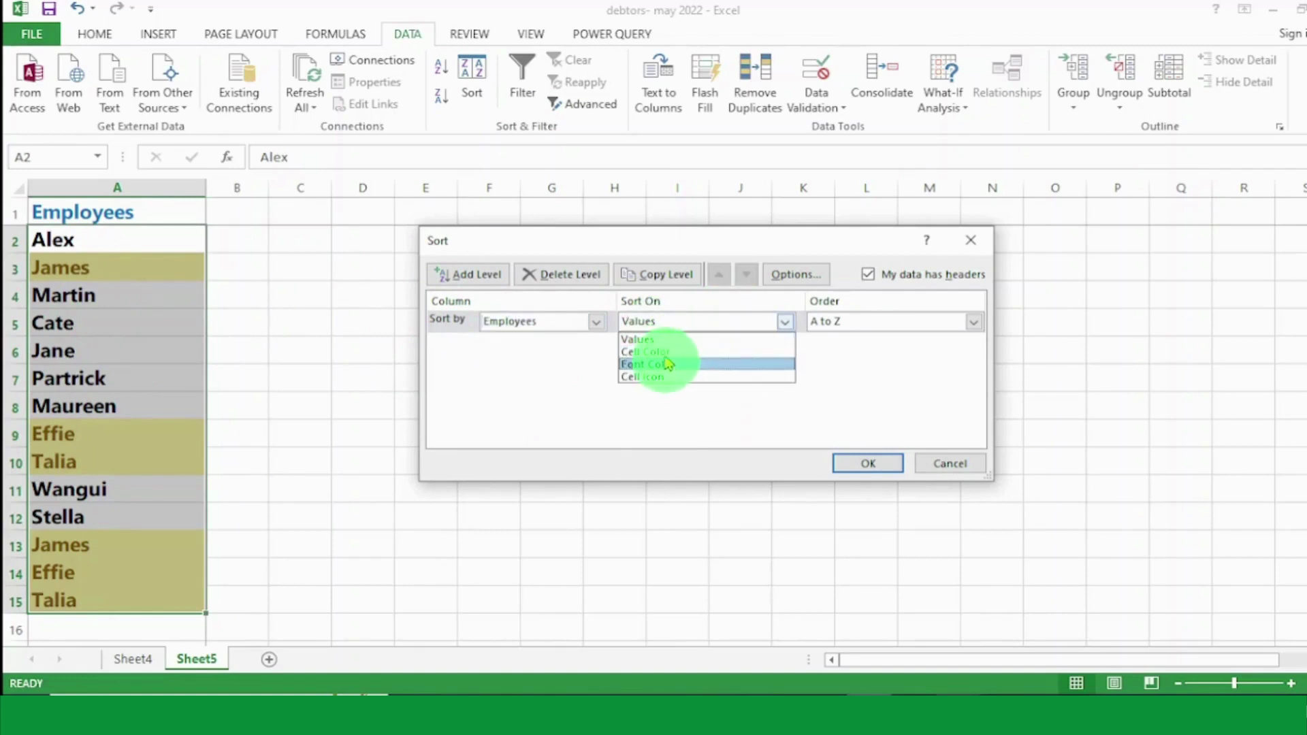
{"action": "left_click", "coordinate": [657, 352]}
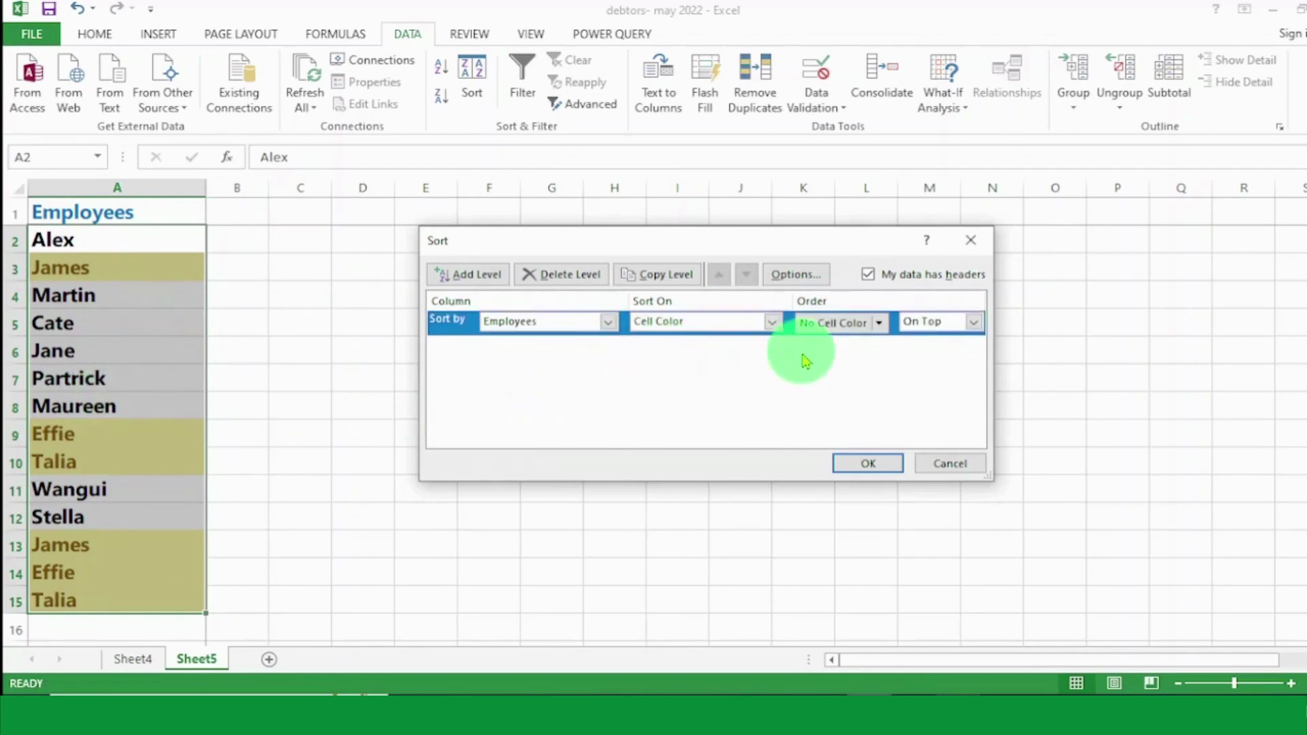
Set the sort order to the yellow cell color On Top and apply the sort
{"action": "left_click", "coordinate": [879, 324]}
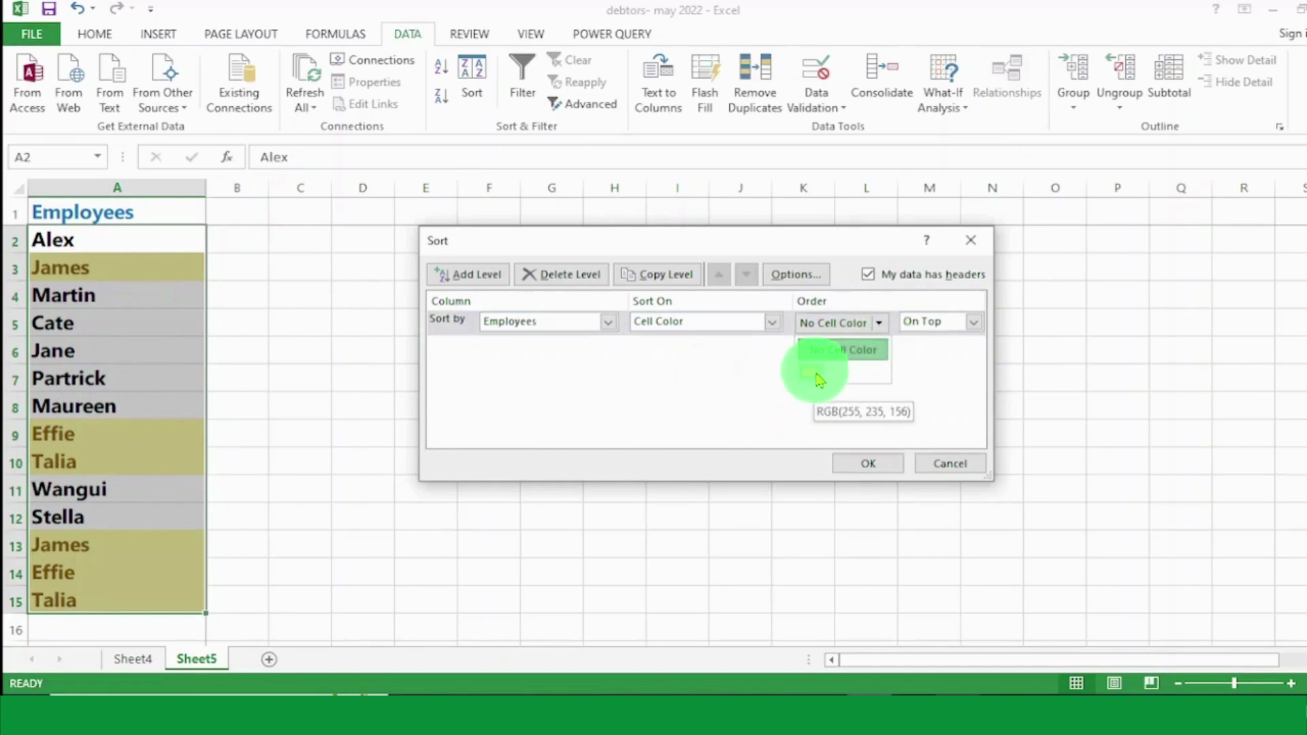
{"action": "left_click", "coordinate": [820, 380]}
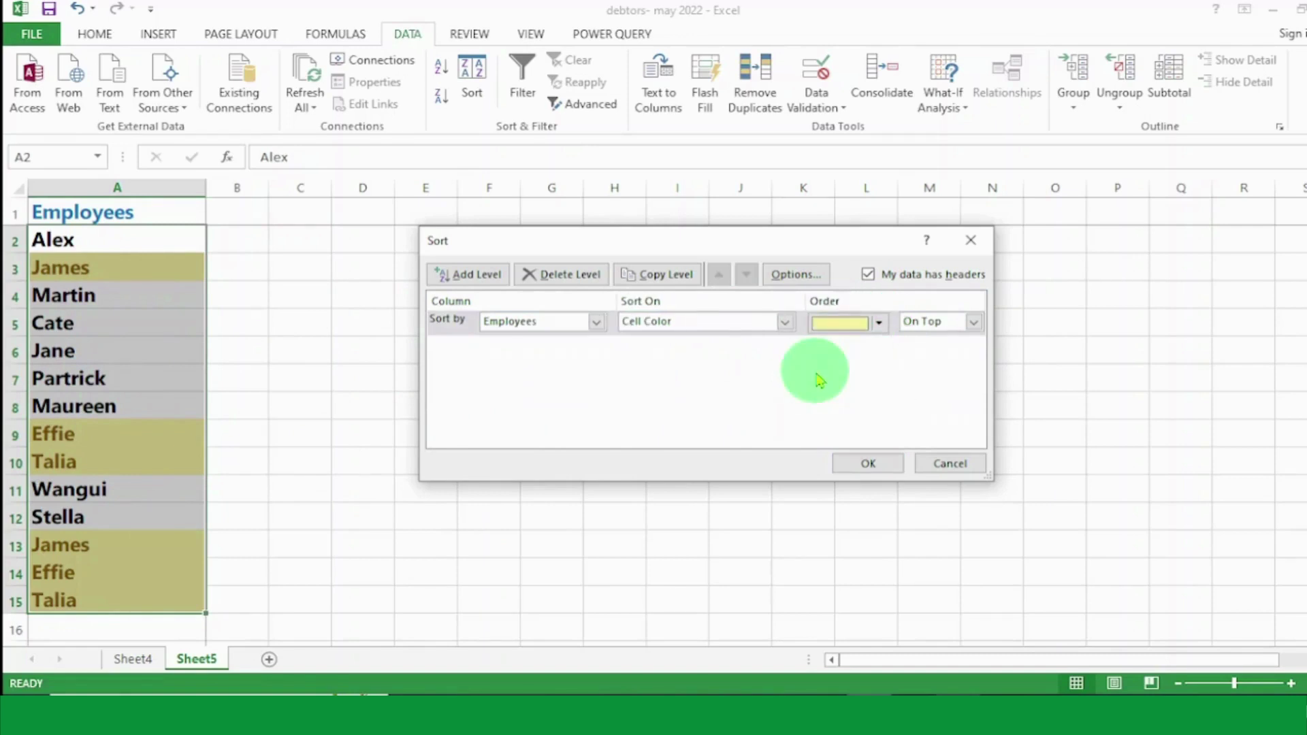
{"action": "left_click", "coordinate": [973, 323]}
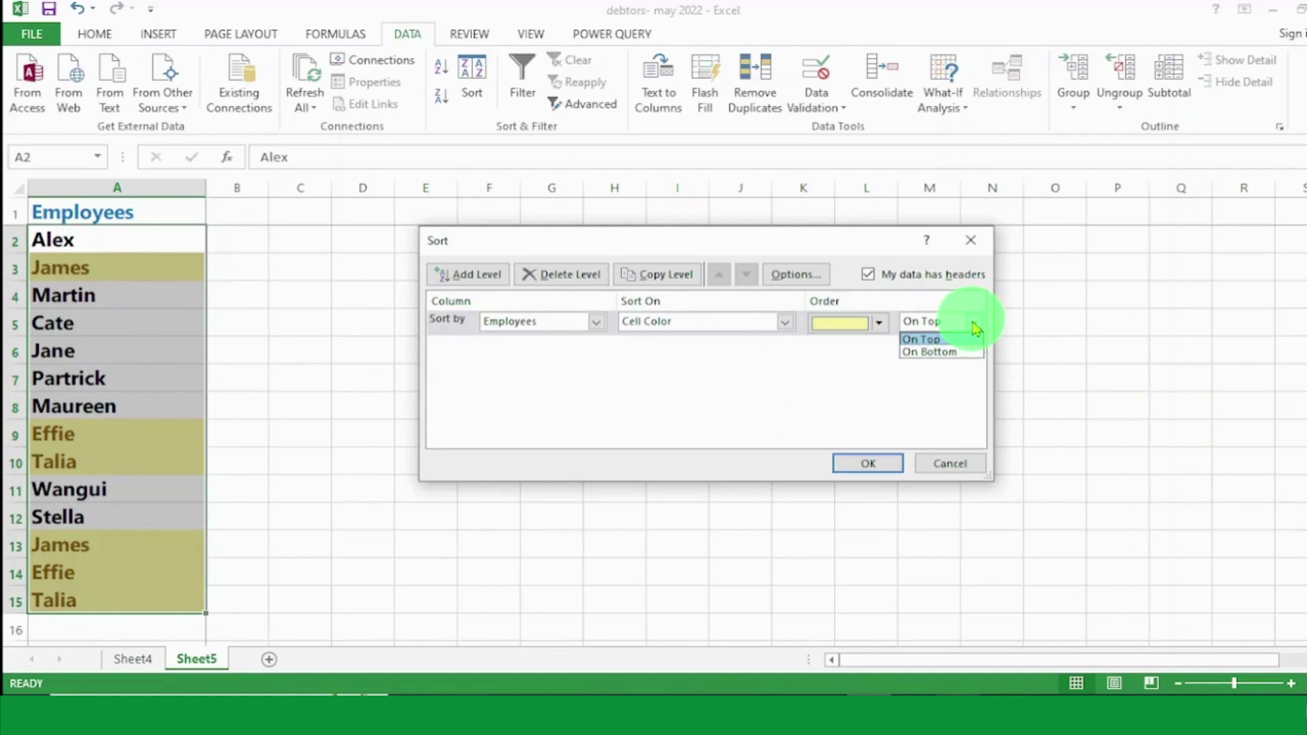
{"action": "left_click", "coordinate": [931, 341]}
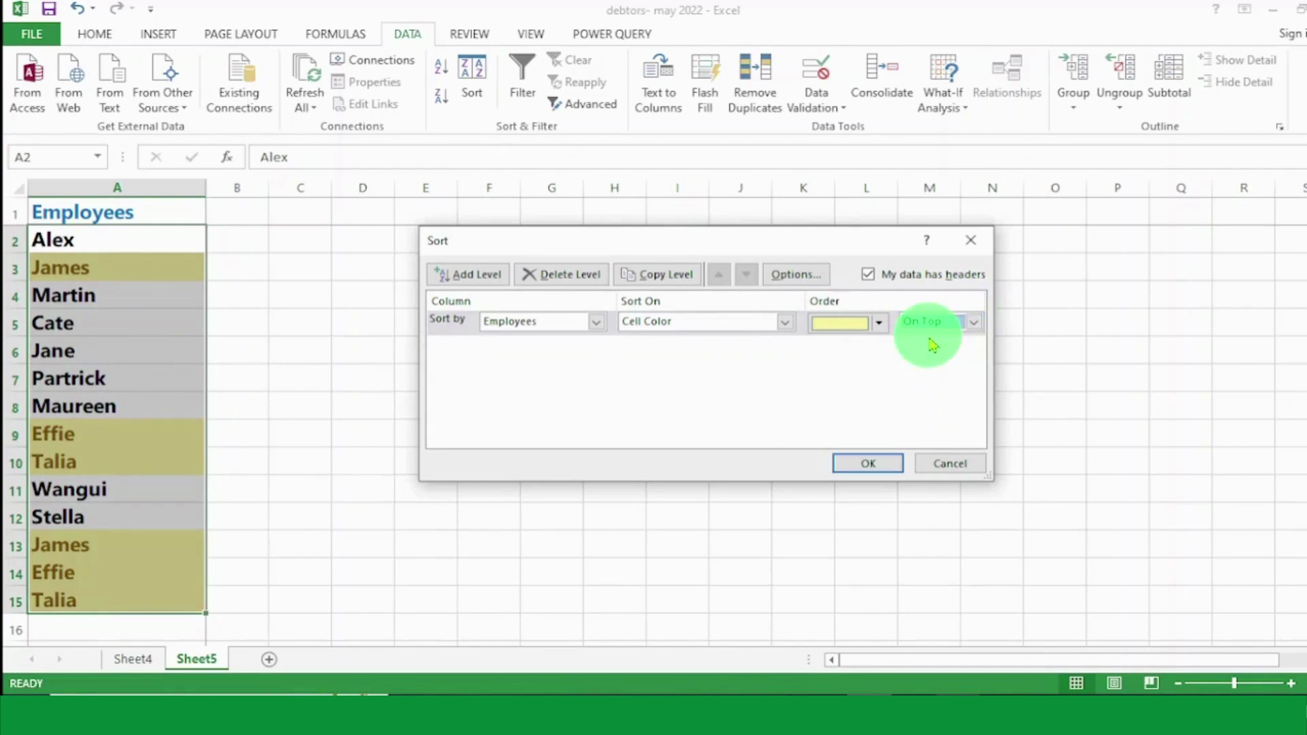
{"action": "left_click", "coordinate": [872, 465]}
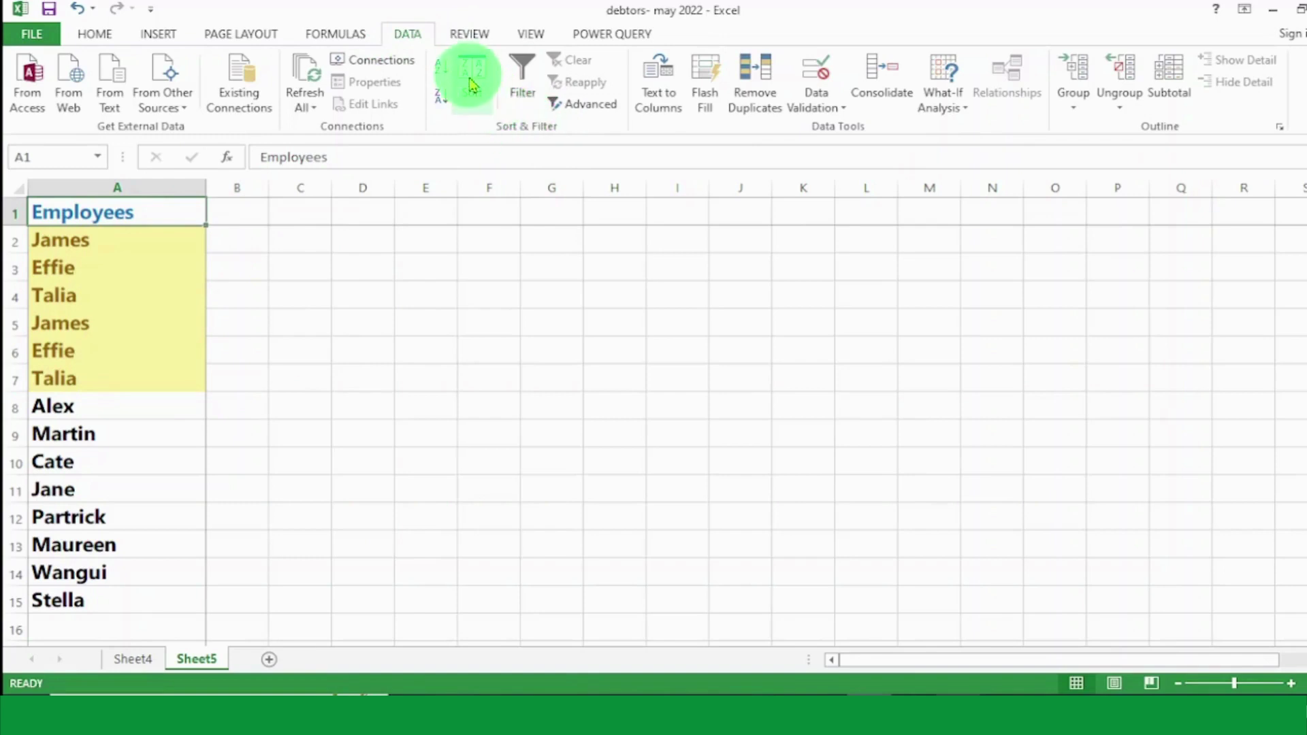
Add a filter to the Employees header and filter the column by the yellow cell color
{"action": "left_click", "coordinate": [524, 76]}
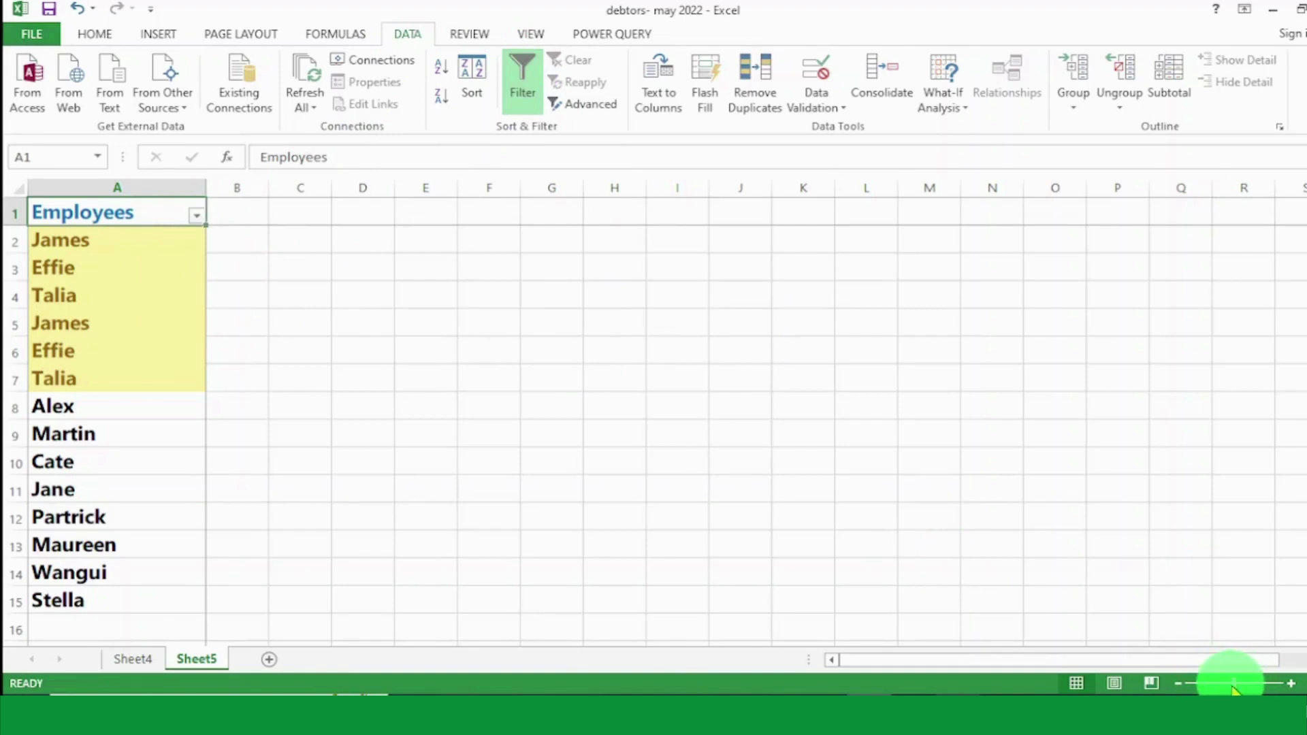
{"action": "left_click_drag", "start_coordinate": [1234, 690], "coordinate": [1248, 690]}
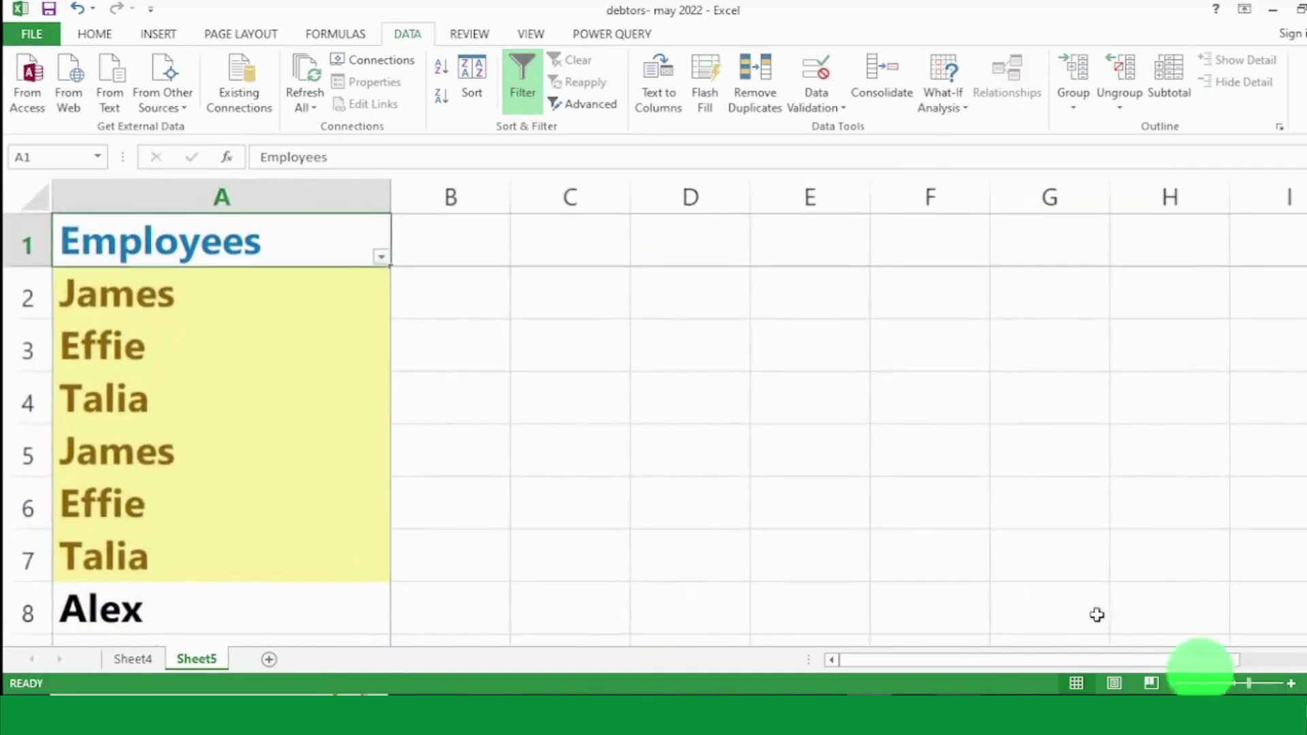
{"action": "left_click", "coordinate": [382, 265]}
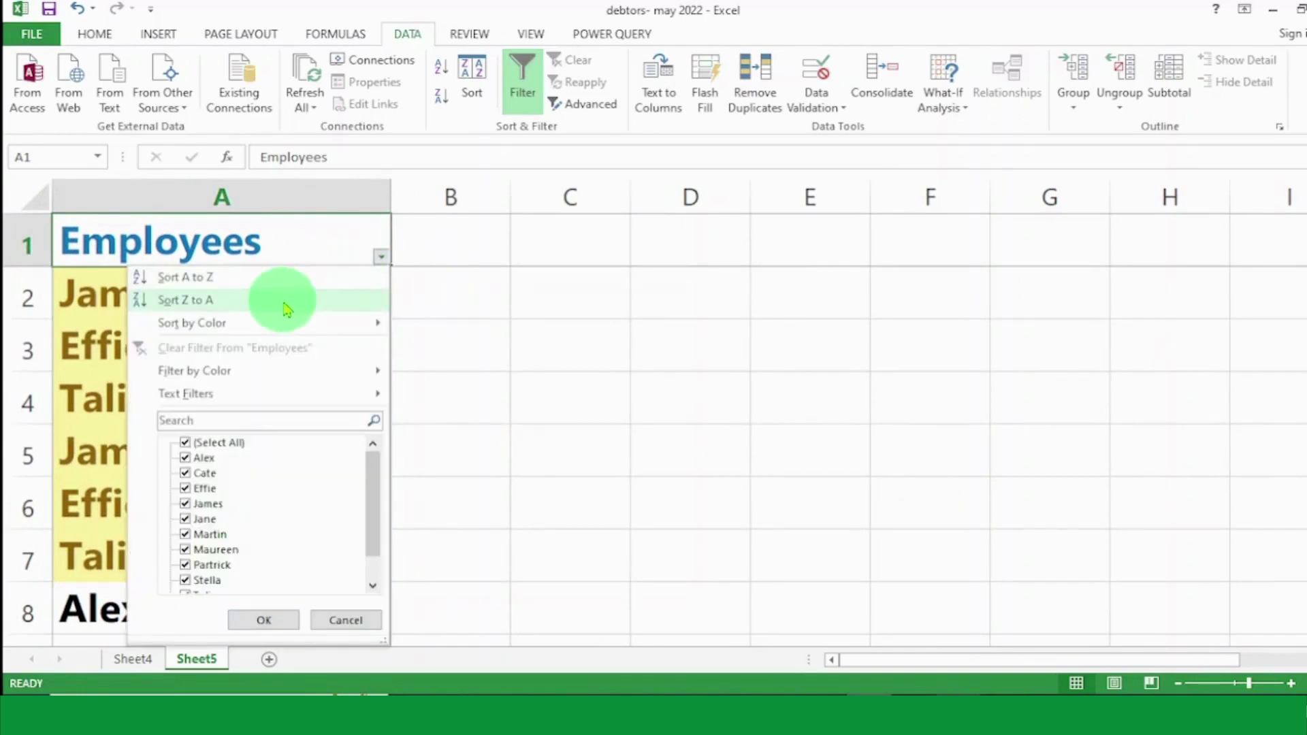
{"action": "mouse_move", "coordinate": [214, 330]}
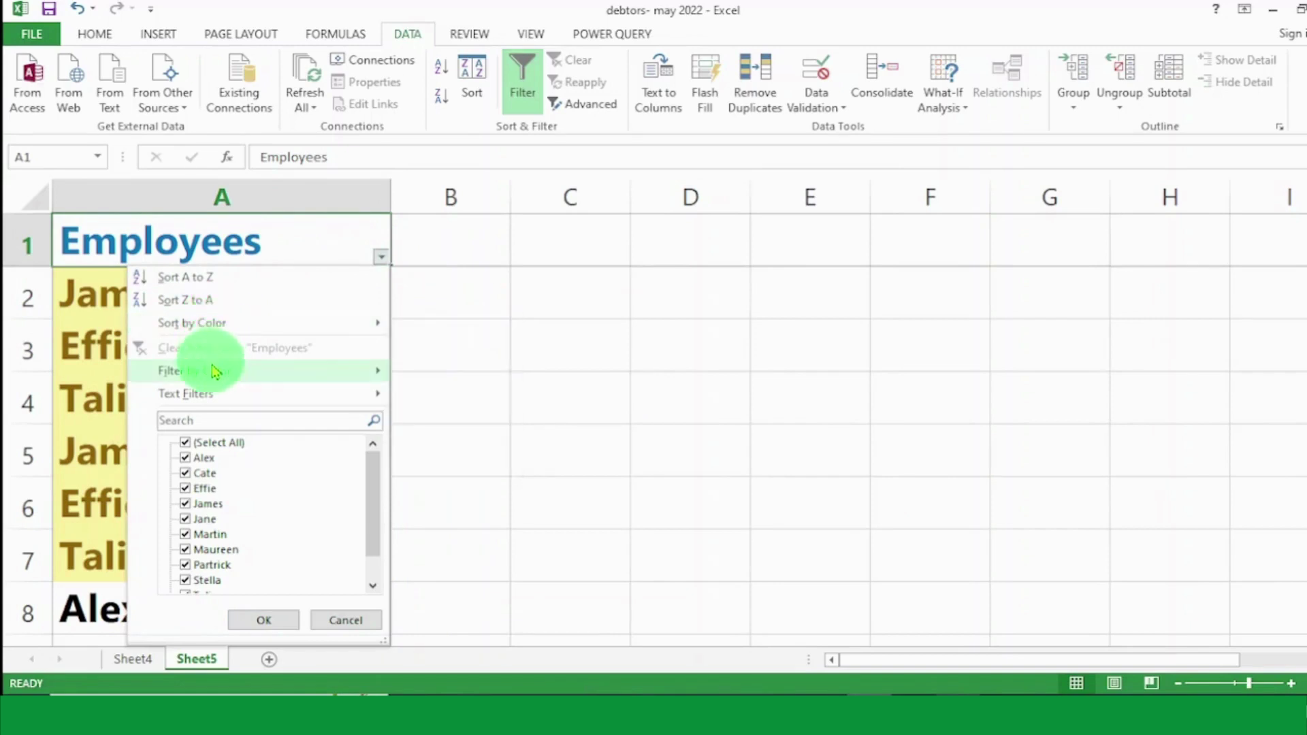
{"action": "mouse_move", "coordinate": [209, 378]}
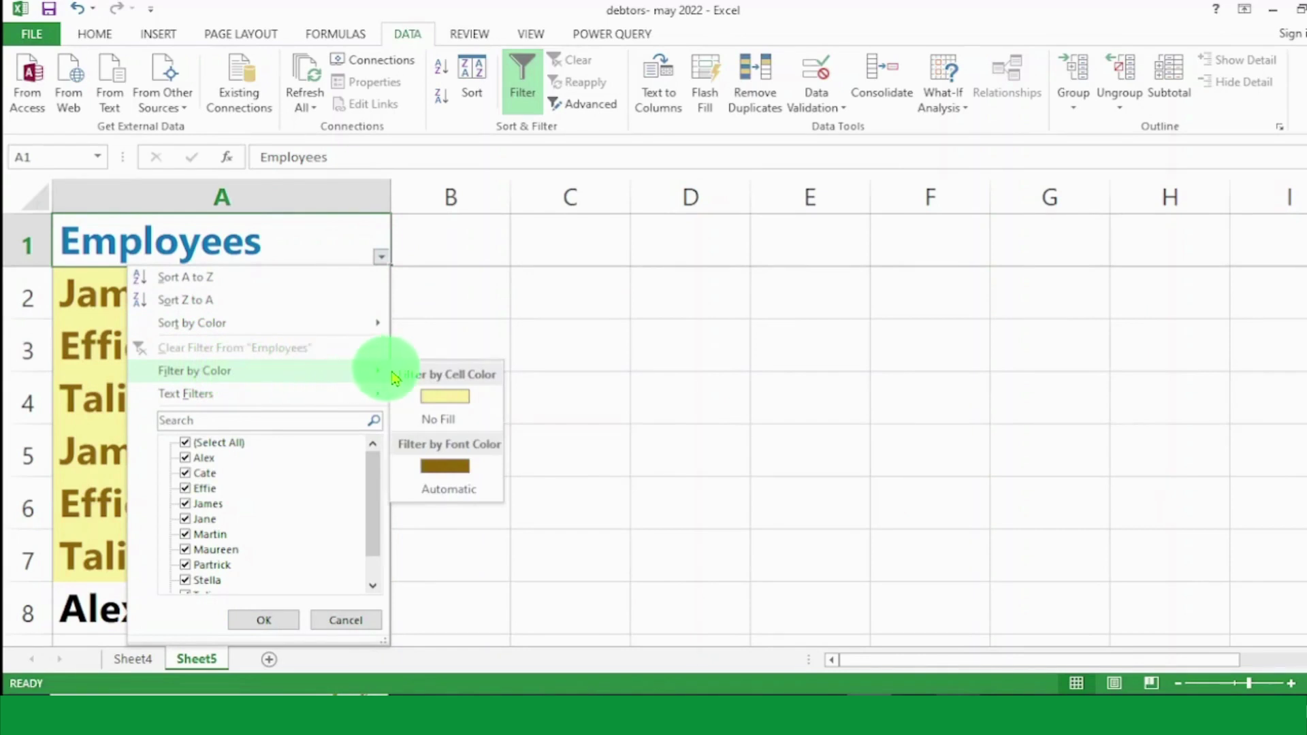
{"action": "left_click", "coordinate": [446, 394]}
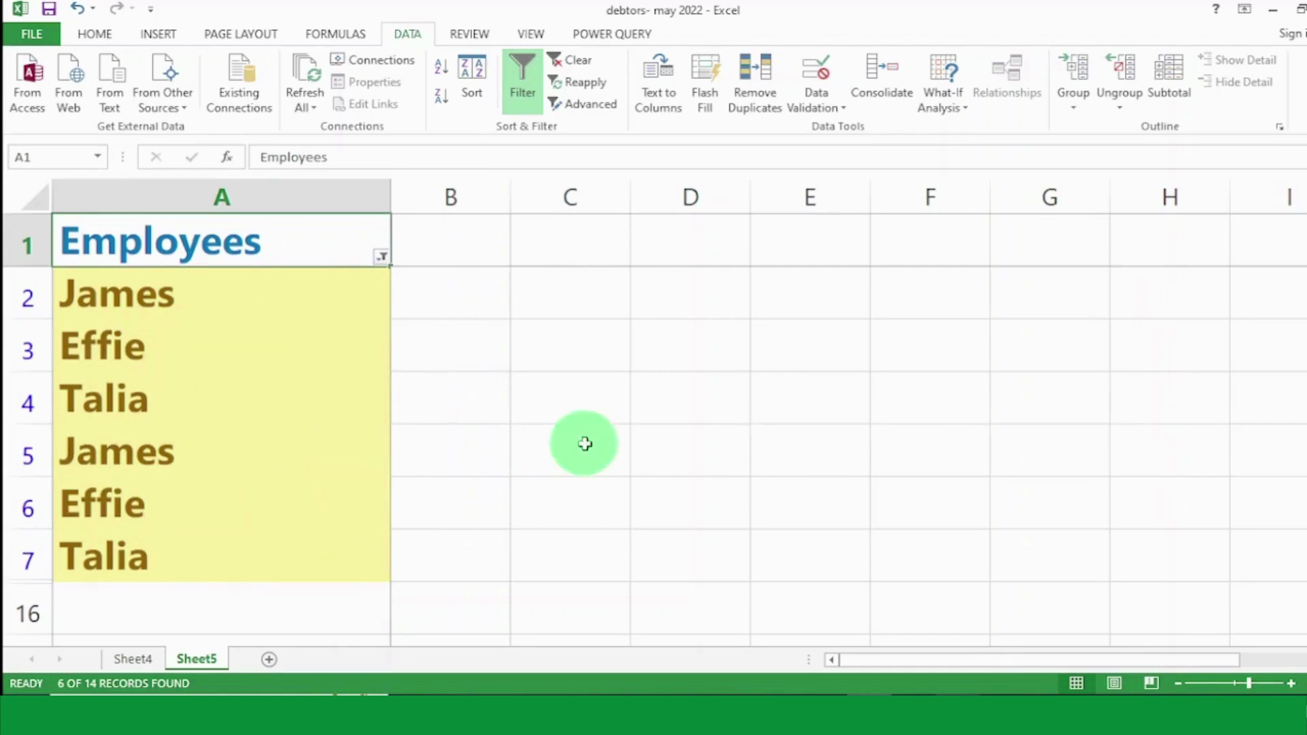
Sort the filtered duplicate employee names from A to Z
{"action": "left_click_drag", "start_coordinate": [1304, 269], "coordinate": [1303, 299]}
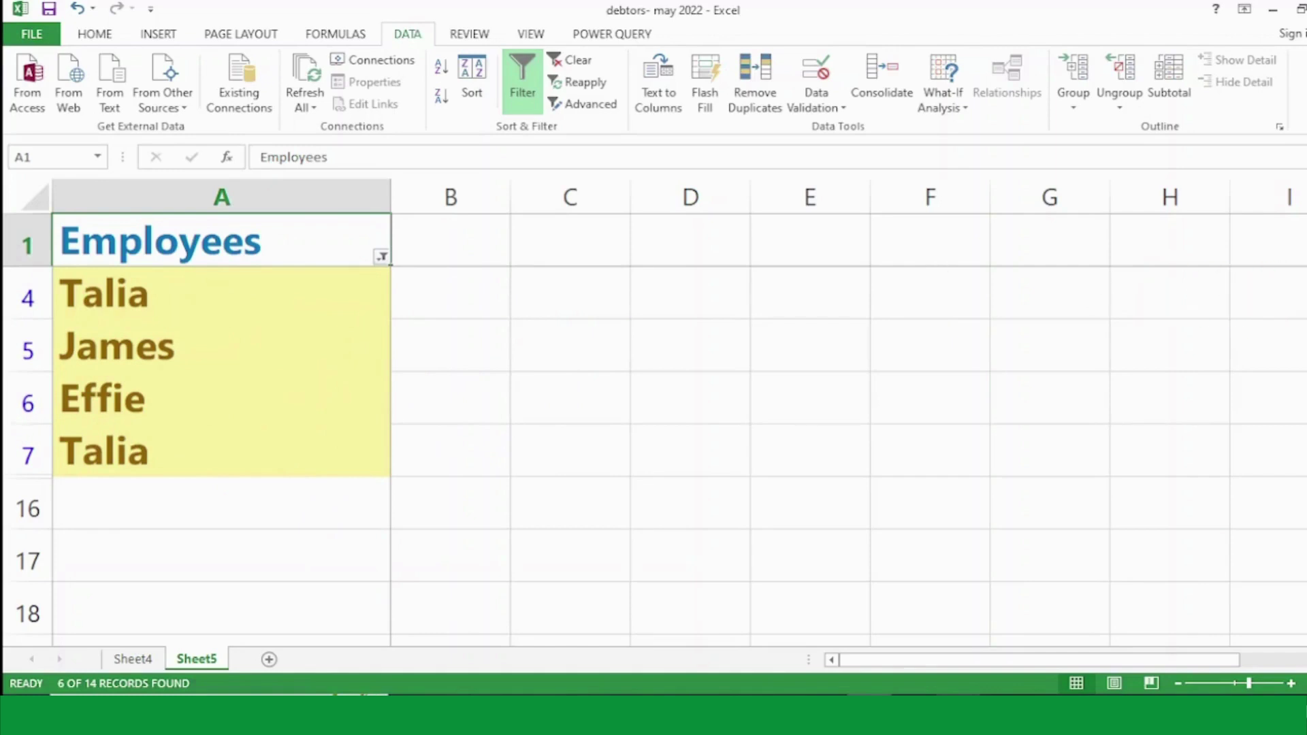
{"action": "left_click_drag", "start_coordinate": [1304, 300], "coordinate": [1301, 266]}
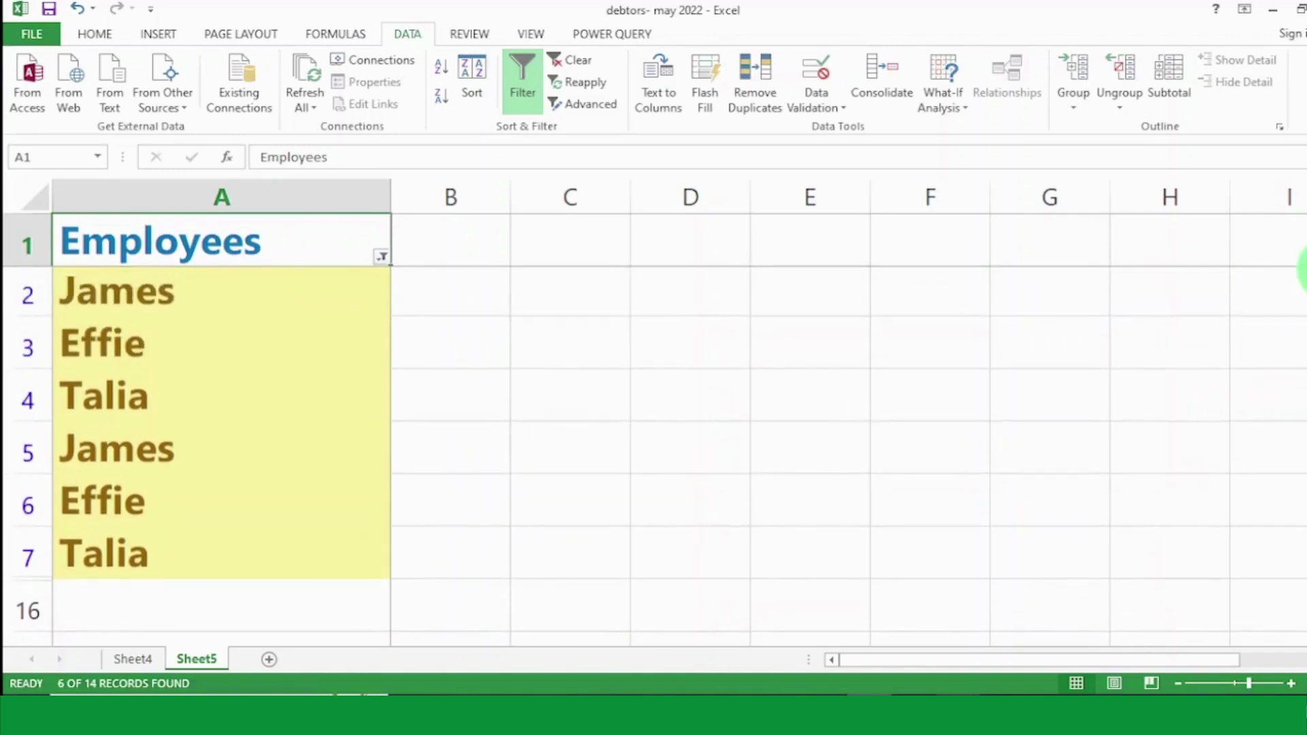
{"action": "left_click", "coordinate": [380, 259]}
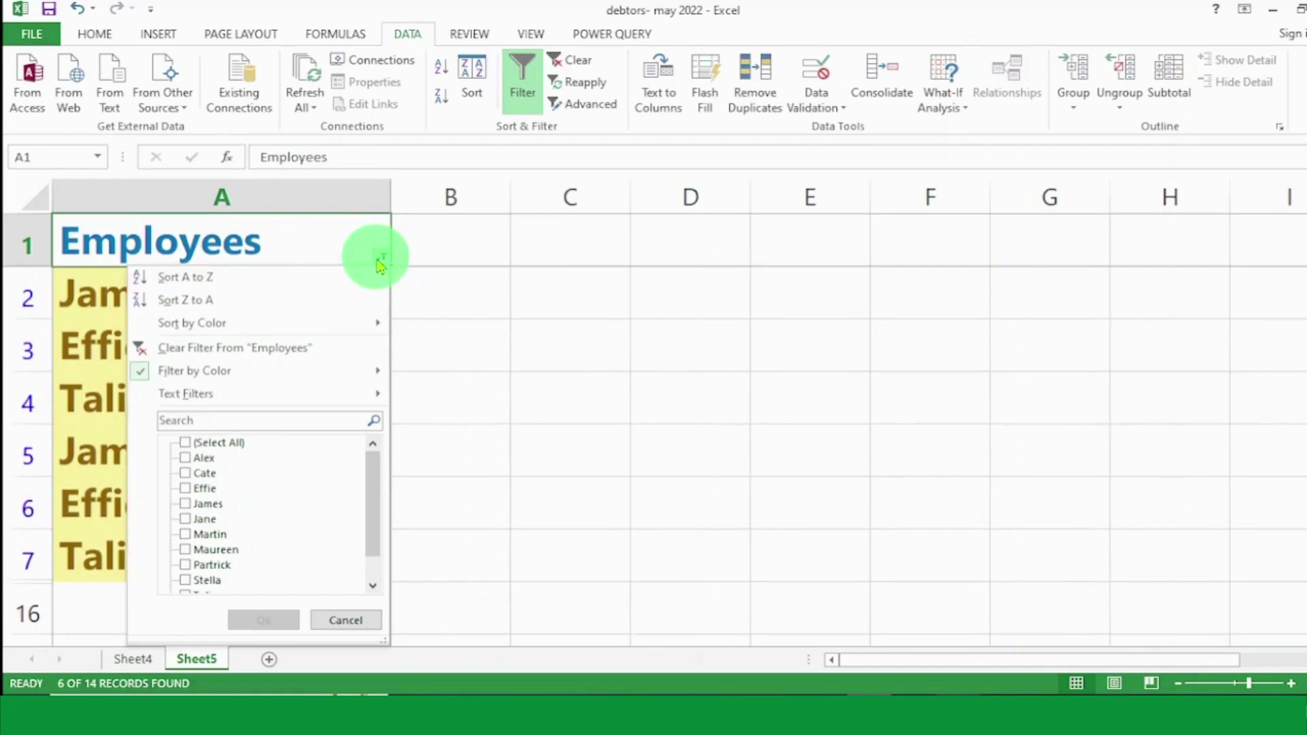
{"action": "left_click", "coordinate": [210, 279]}
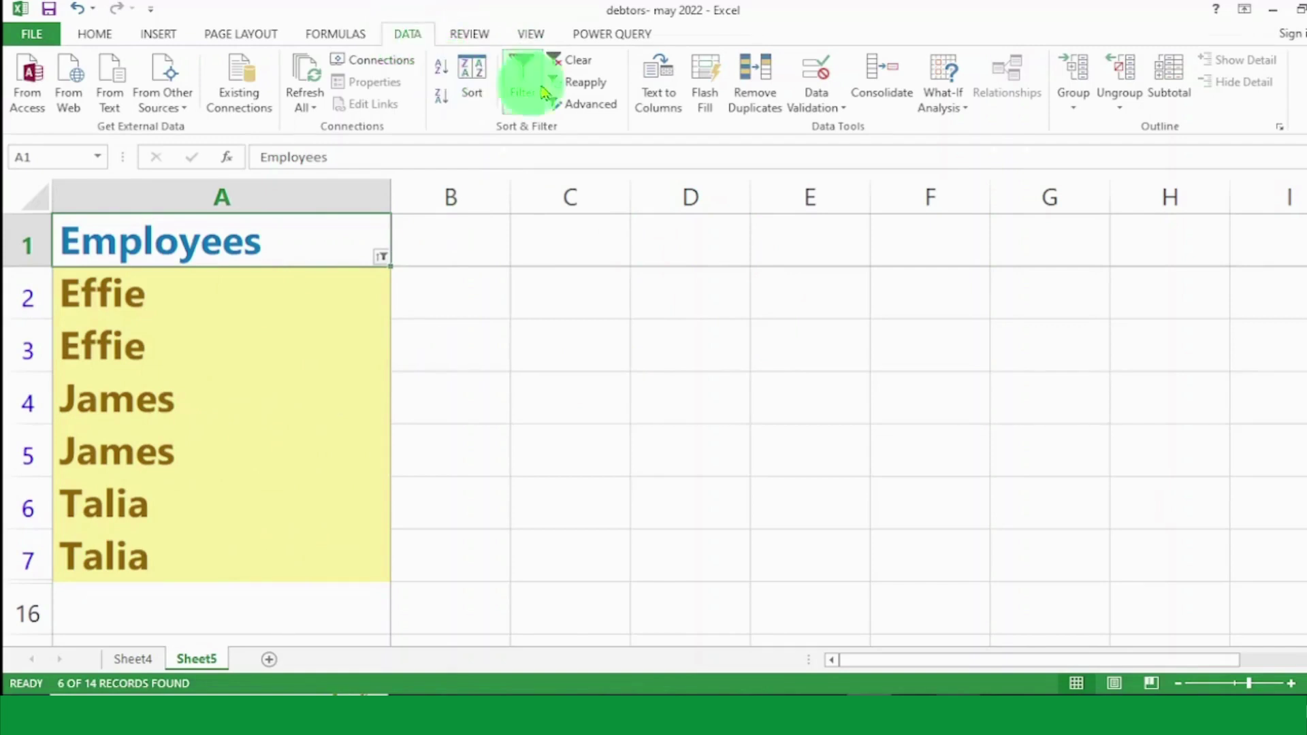
Clear the color filter from the Employees column to show the whole list
{"action": "left_click", "coordinate": [575, 65]}
{"action": "left_click_drag", "start_coordinate": [1299, 273], "coordinate": [1301, 296]}
{"action": "key", "text": "alt"}
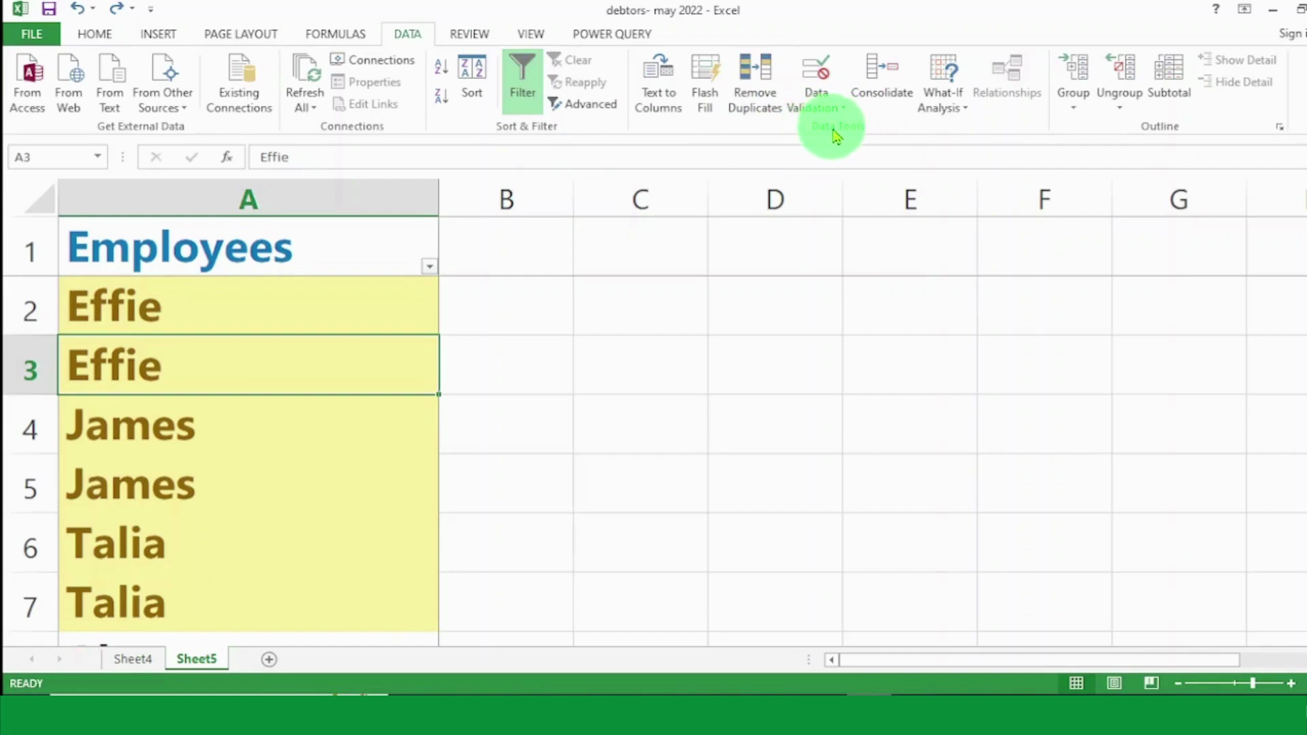
Remove the duplicate names from the Employees column, treating the first row as headers
{"action": "left_click", "coordinate": [764, 101]}
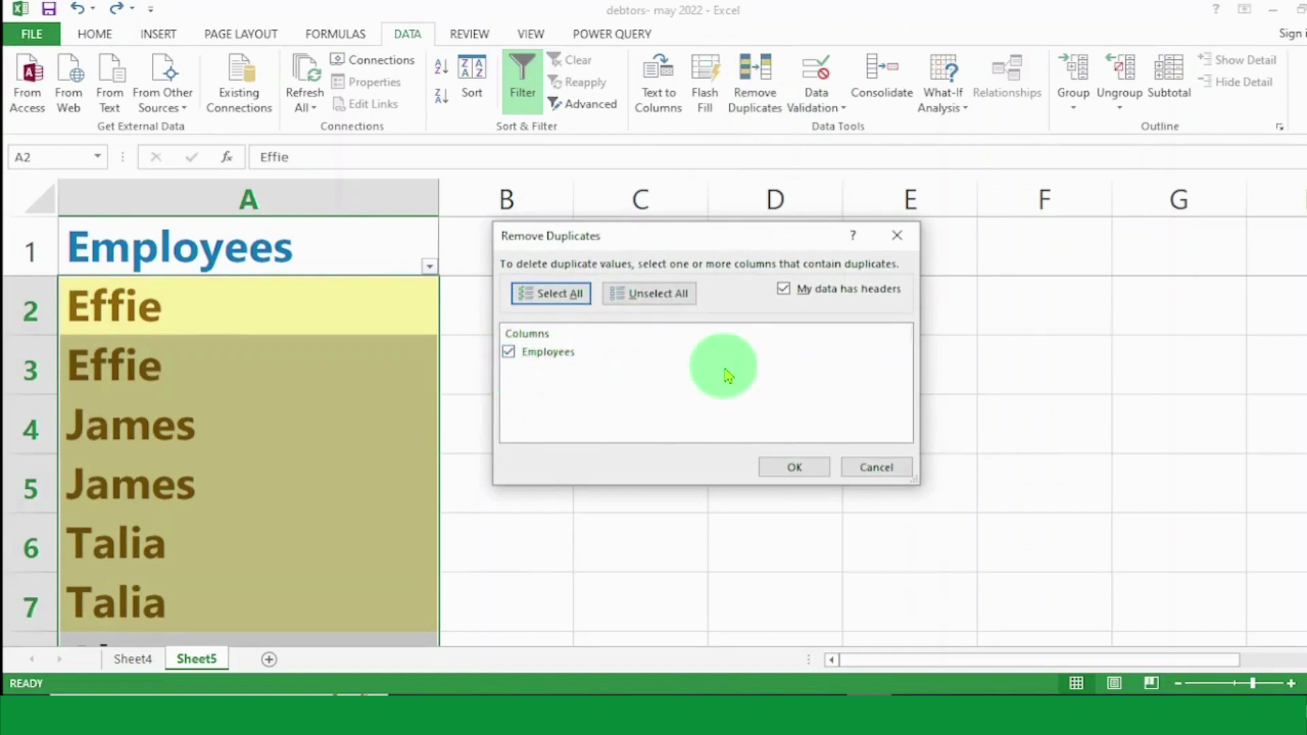
{"action": "left_click", "coordinate": [795, 468]}
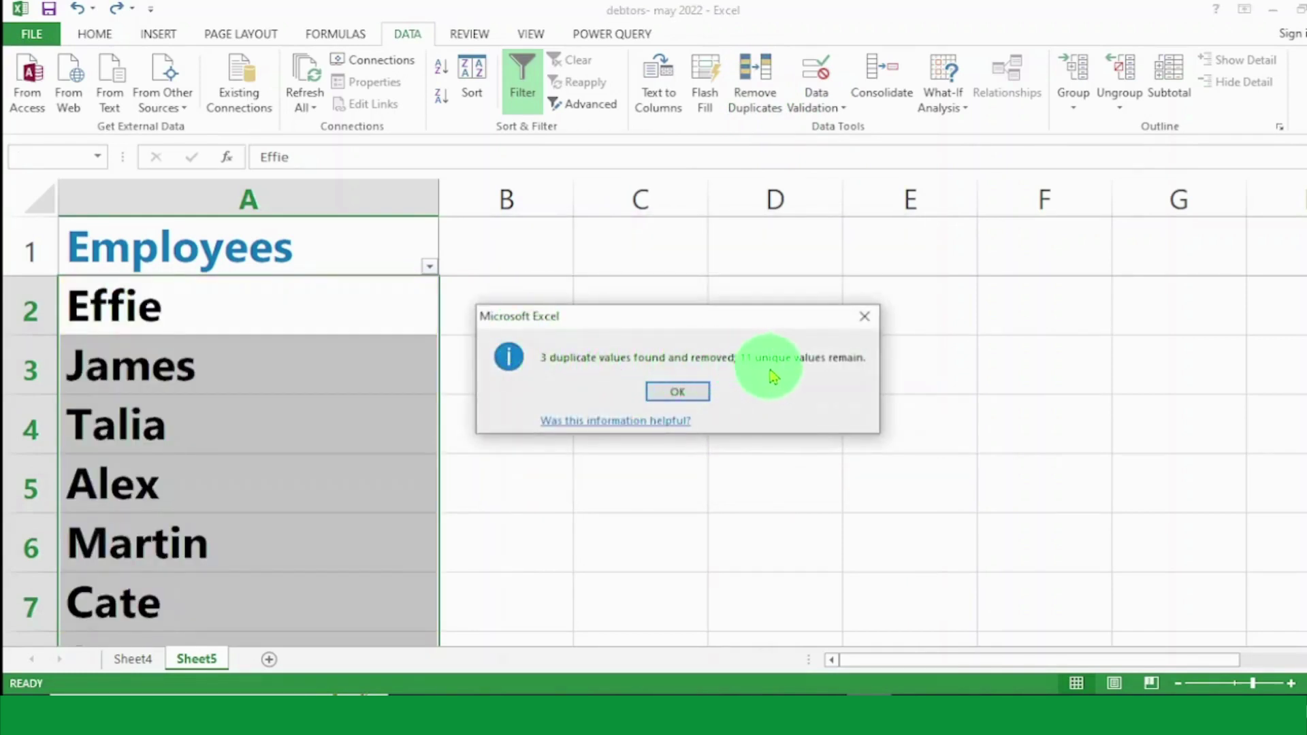
{"action": "left_click", "coordinate": [681, 393]}
{"action": "key", "text": "Down"}
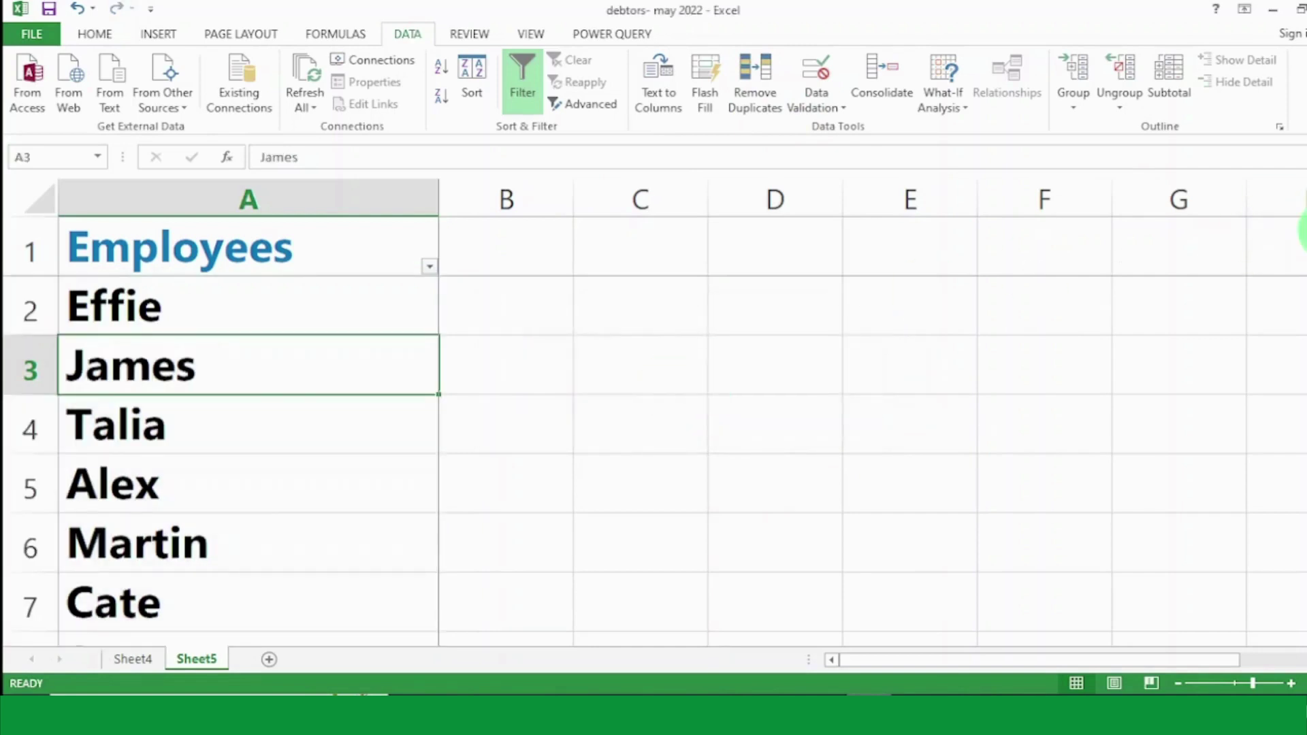
{"action": "mouse_move", "coordinate": [1304, 239]}
{"action": "left_mouse_down"}
{"action": "mouse_move", "coordinate": [1304, 317]}
{"action": "mouse_move", "coordinate": [1305, 219]}
{"action": "left_mouse_up"}
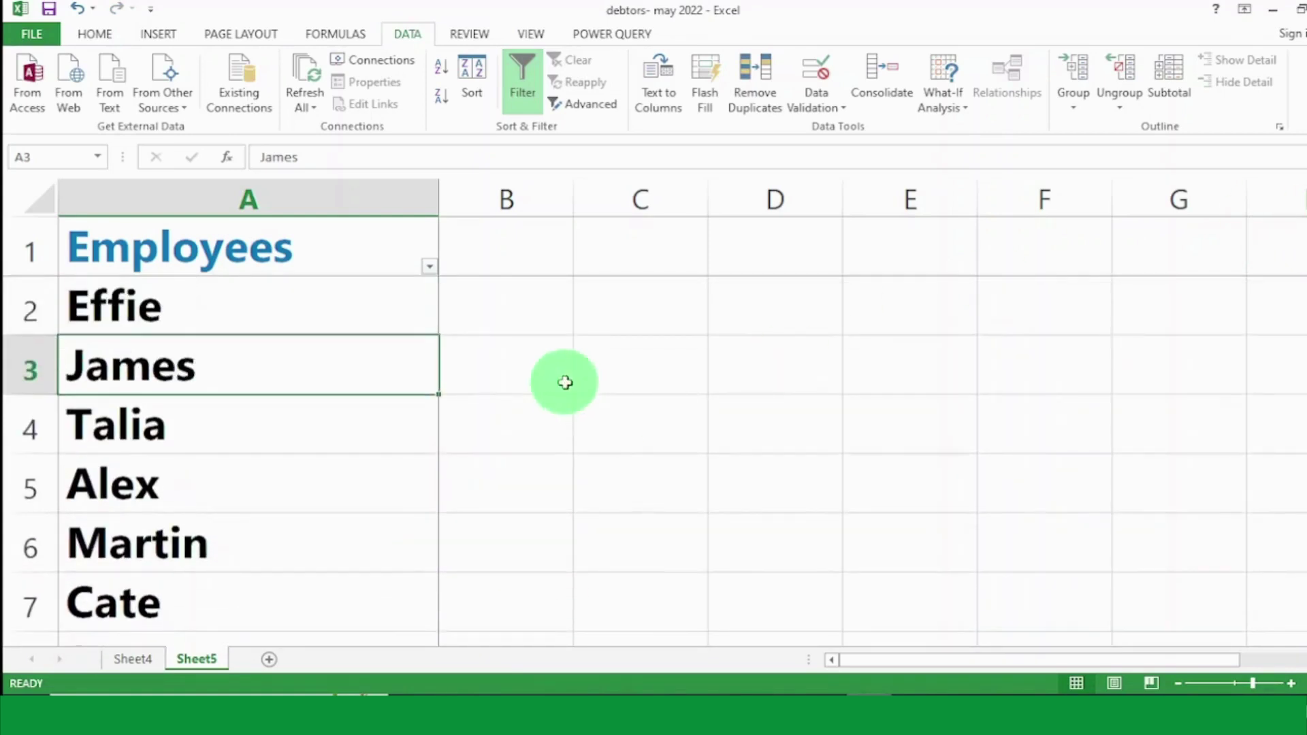
{"action": "left_click", "coordinate": [284, 199]}
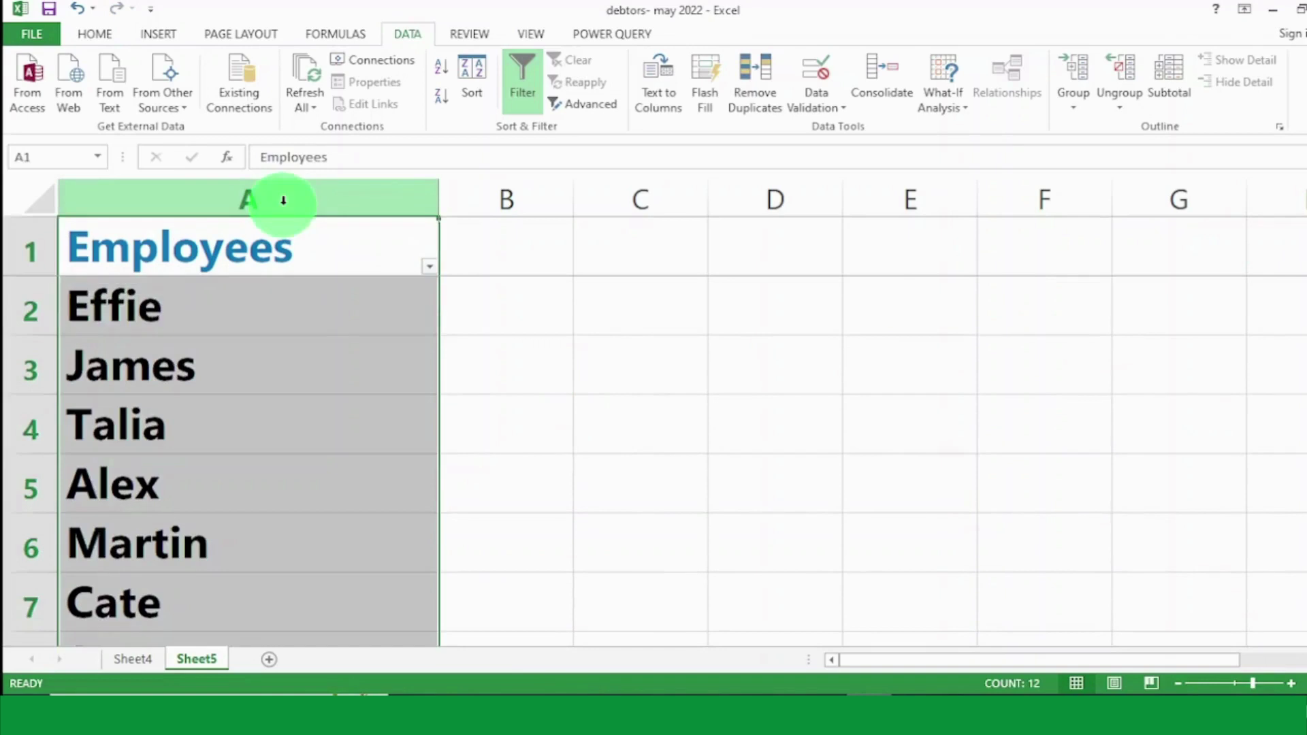
{"action": "left_click", "coordinate": [637, 423]}
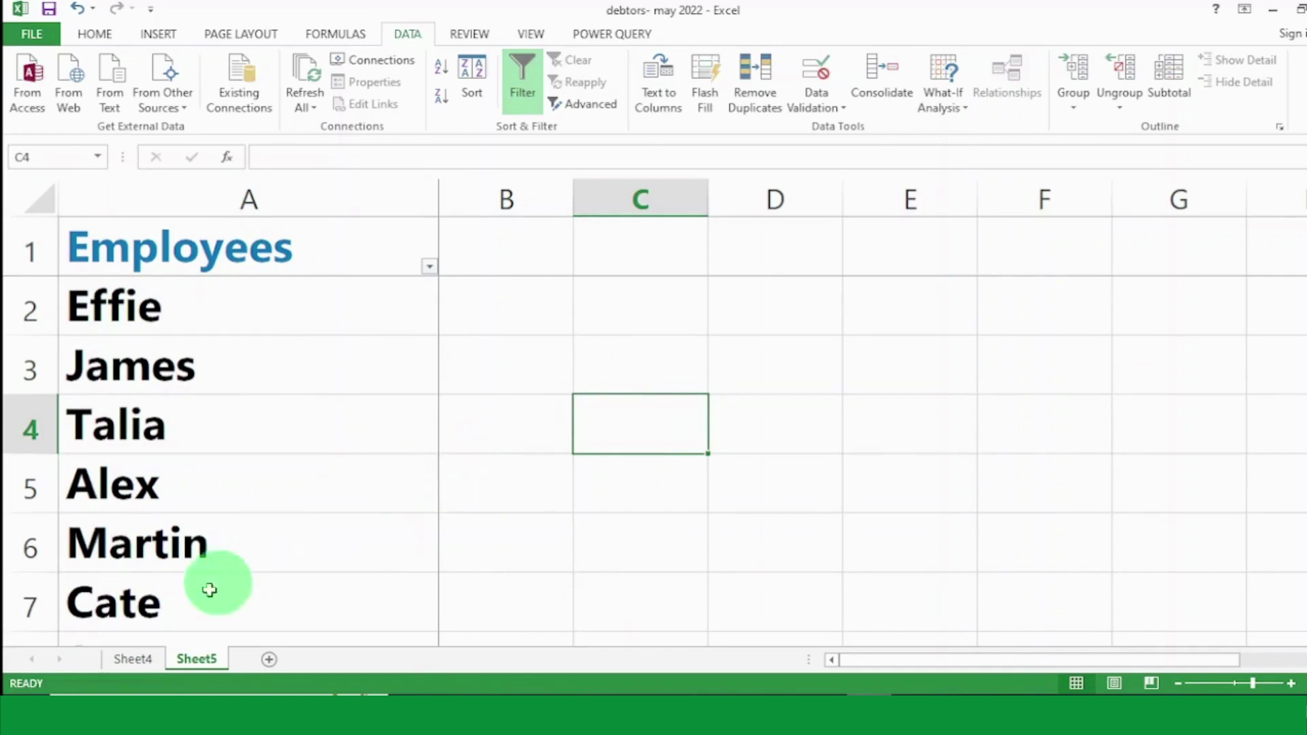
Examine the repeated employee names in column A of Sheet4, including A4:A5 and the department and salary in row 4
{"action": "left_click", "coordinate": [138, 659]}
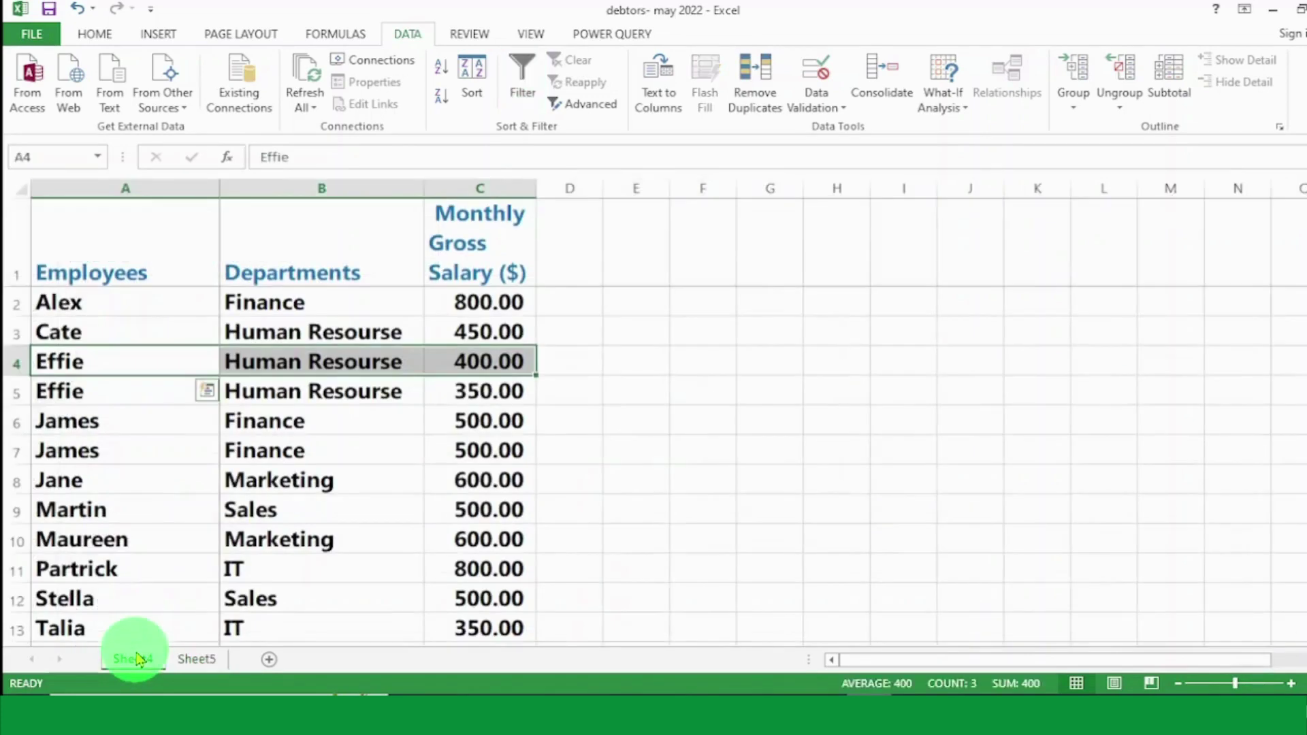
{"action": "left_click", "coordinate": [659, 457]}
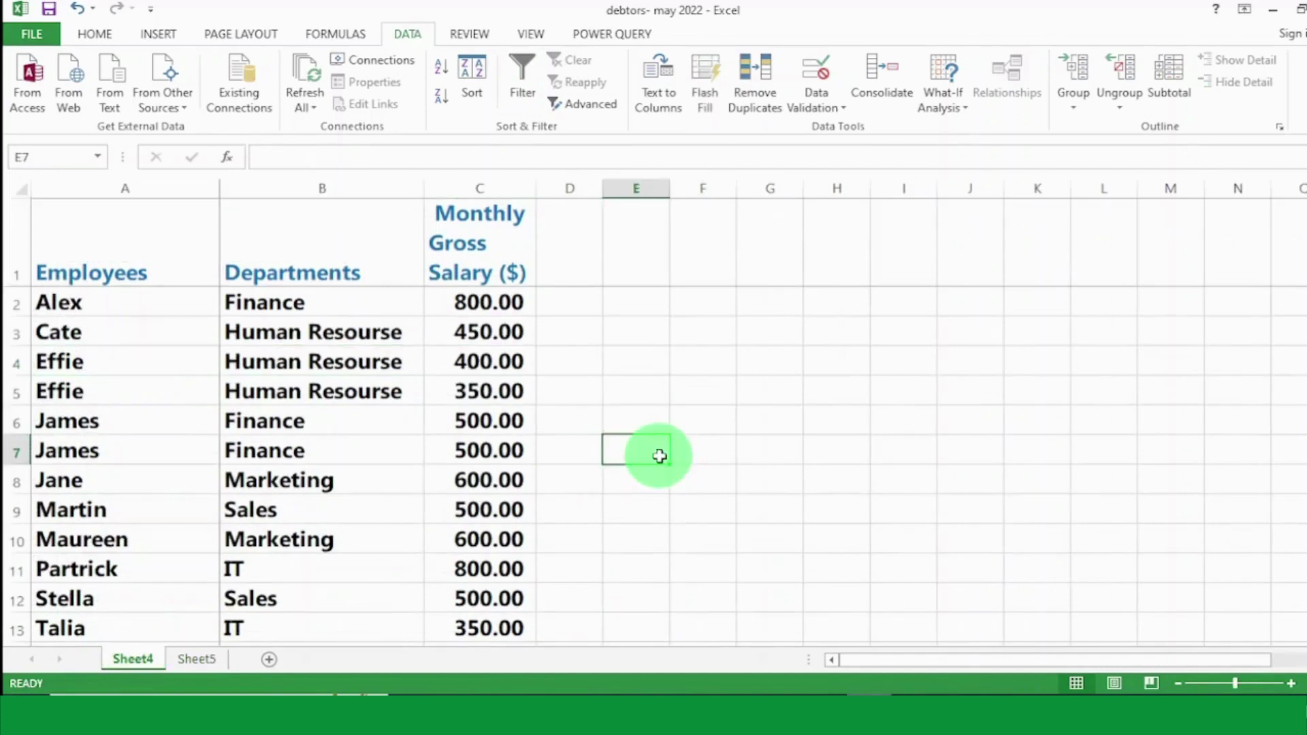
{"action": "left_click", "coordinate": [132, 220]}
{"action": "key", "text": "Down"}
{"action": "key", "text": "Down"}
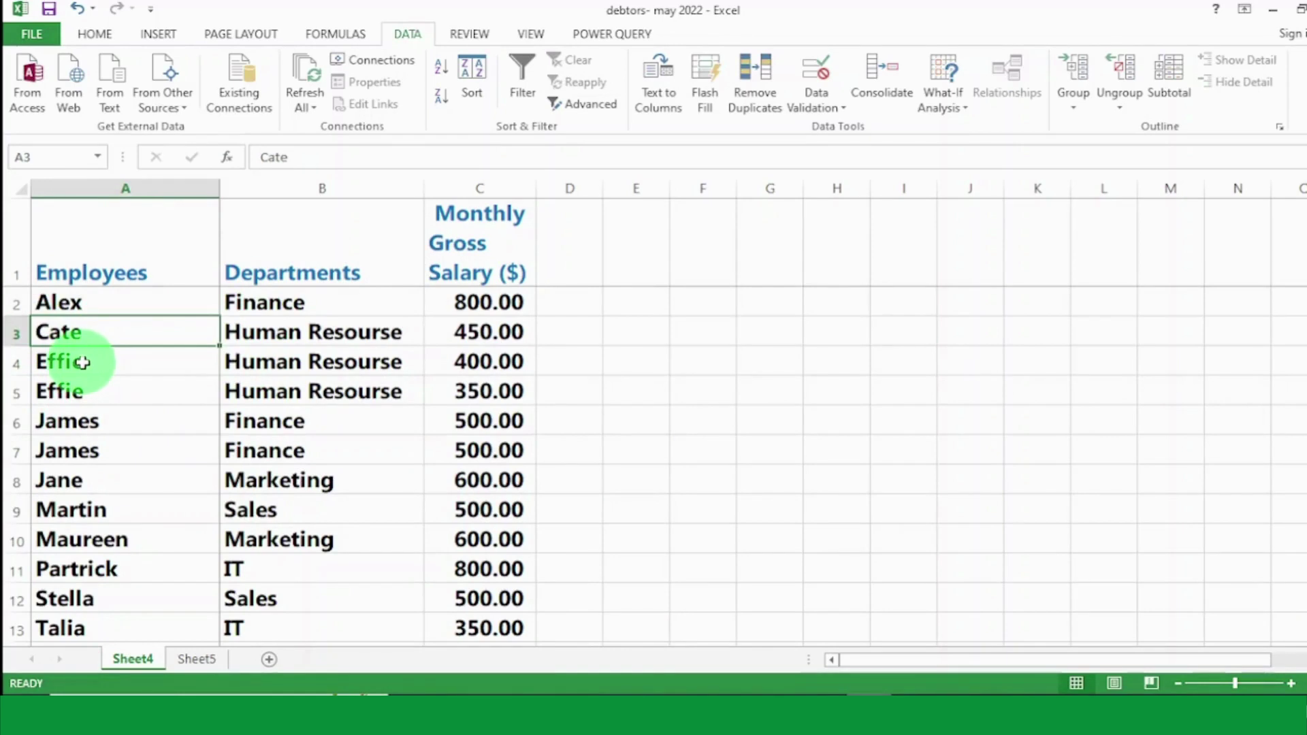
{"action": "left_click_drag", "start_coordinate": [83, 363], "coordinate": [96, 376]}
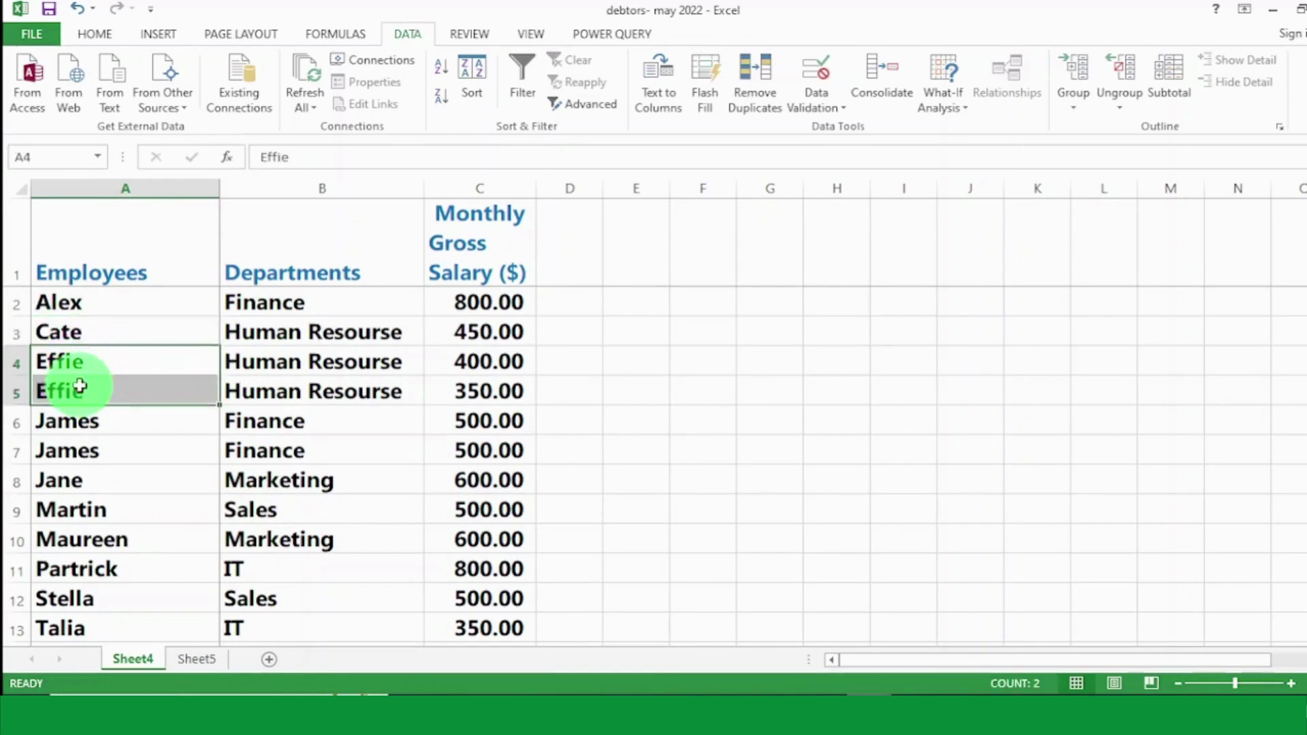
{"action": "left_click", "coordinate": [103, 365]}
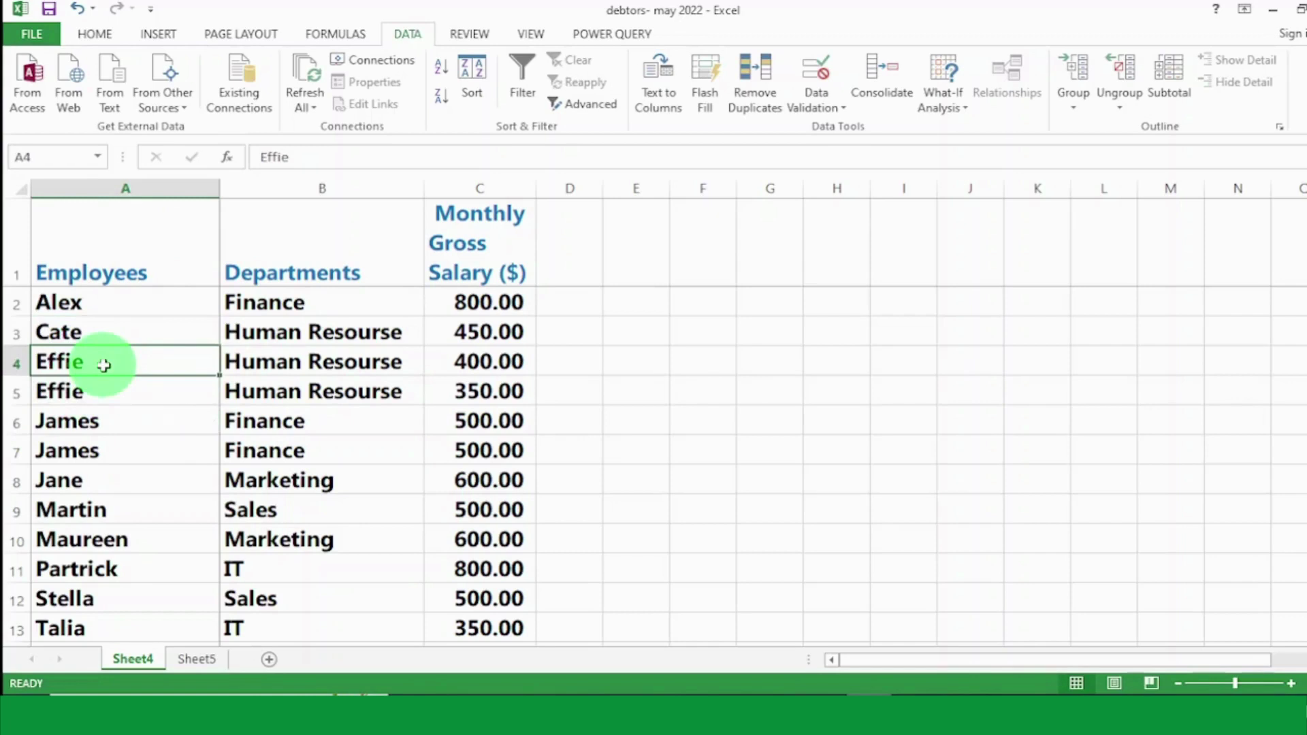
{"action": "left_click_drag", "start_coordinate": [117, 362], "coordinate": [488, 365]}
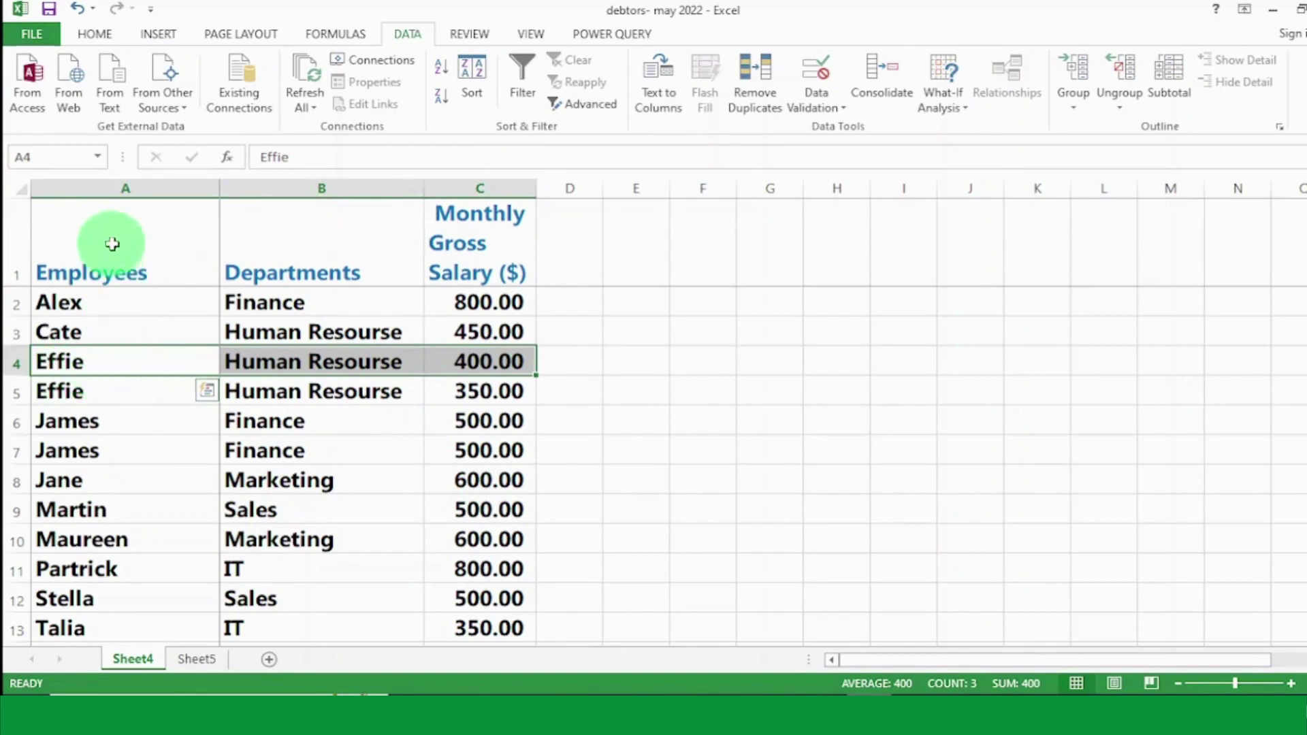
{"action": "left_click", "coordinate": [119, 188]}
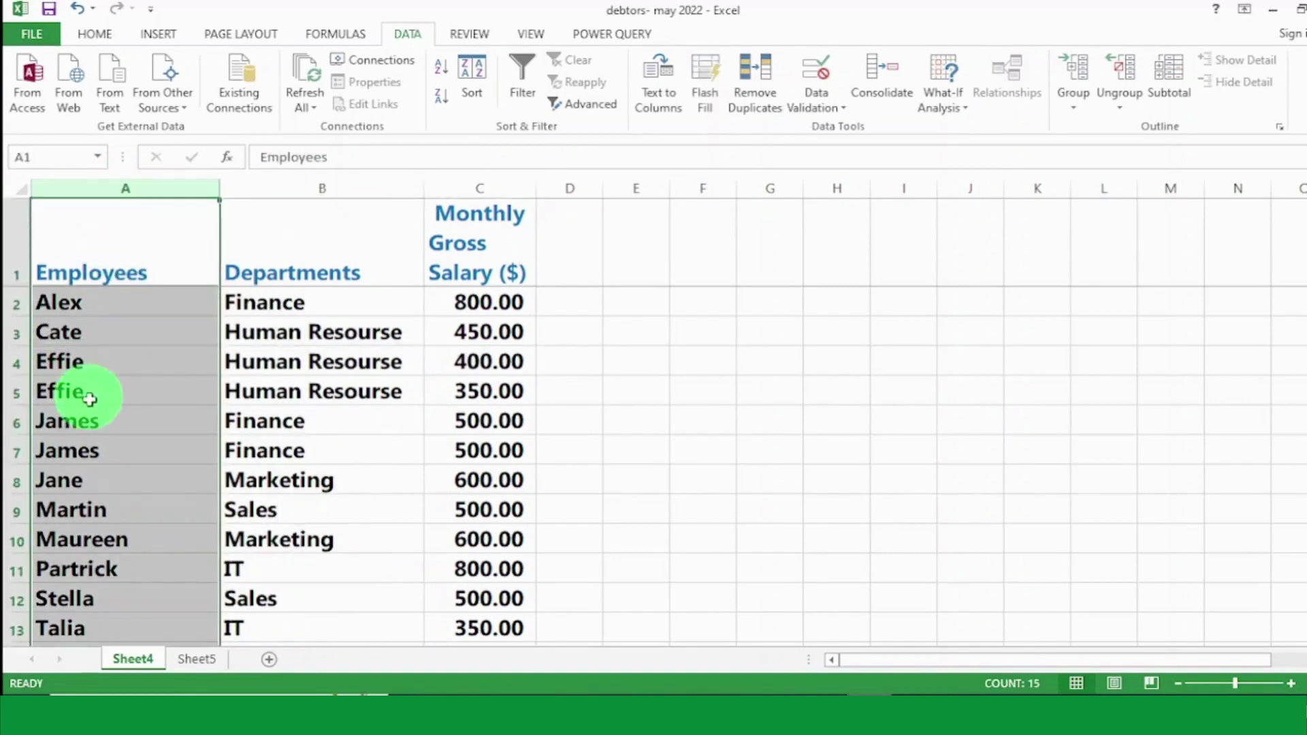
Compare rows 4 and 5 across the employee name, department and monthly gross salary columns
{"action": "left_click", "coordinate": [89, 358]}
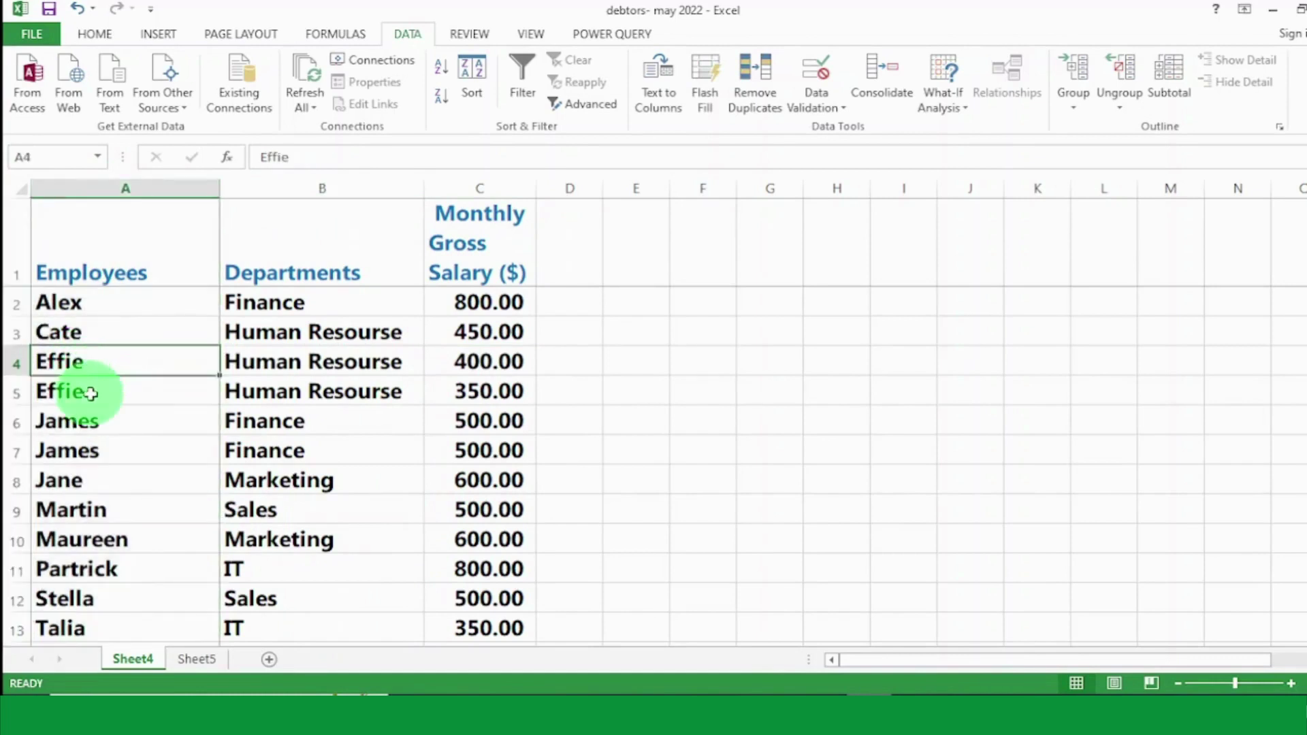
{"action": "left_click", "coordinate": [87, 389]}
{"action": "left_click", "coordinate": [310, 365]}
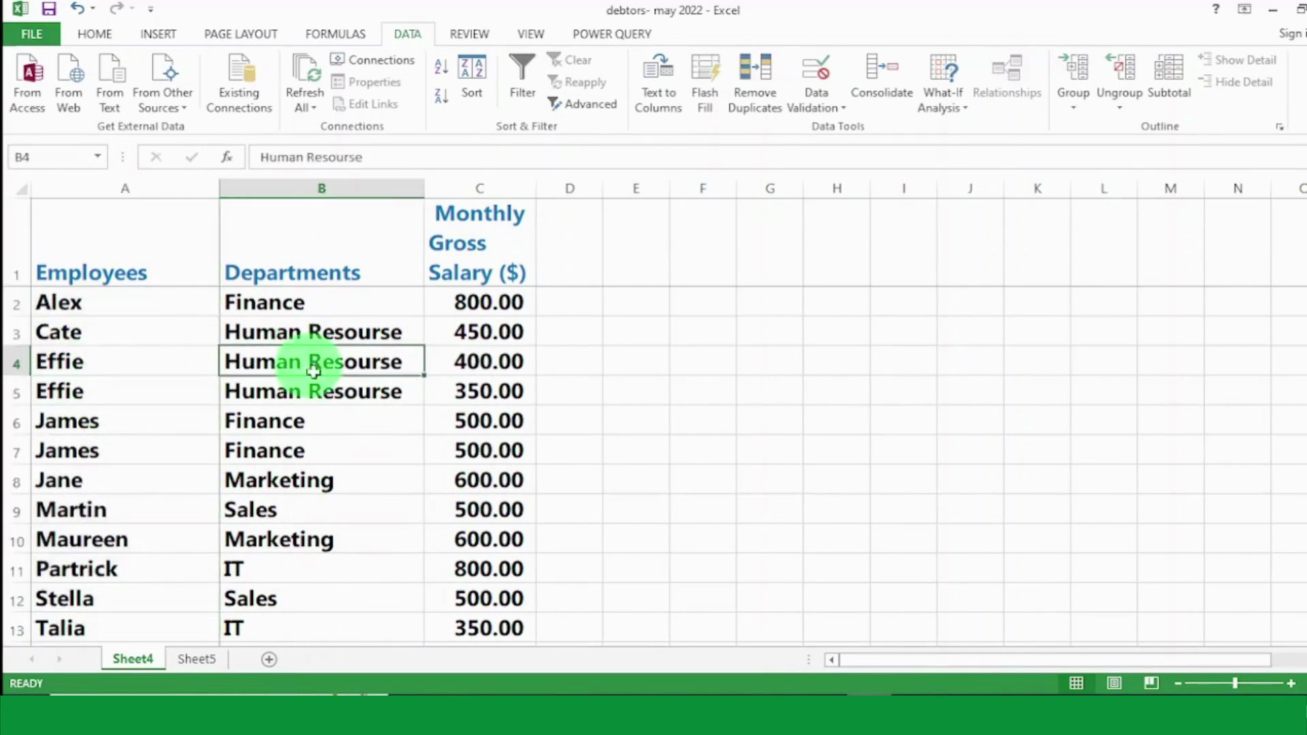
{"action": "left_click", "coordinate": [320, 388]}
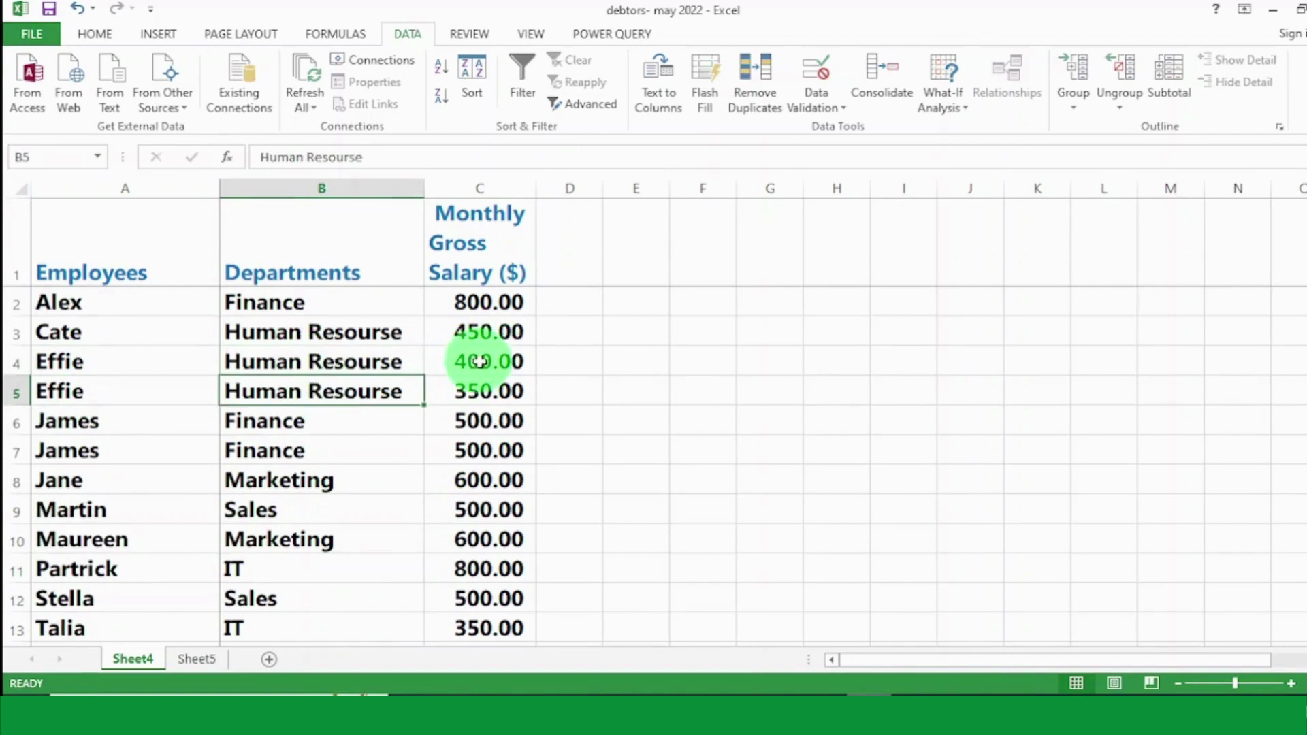
{"action": "left_click", "coordinate": [479, 361]}
{"action": "left_click", "coordinate": [482, 390]}
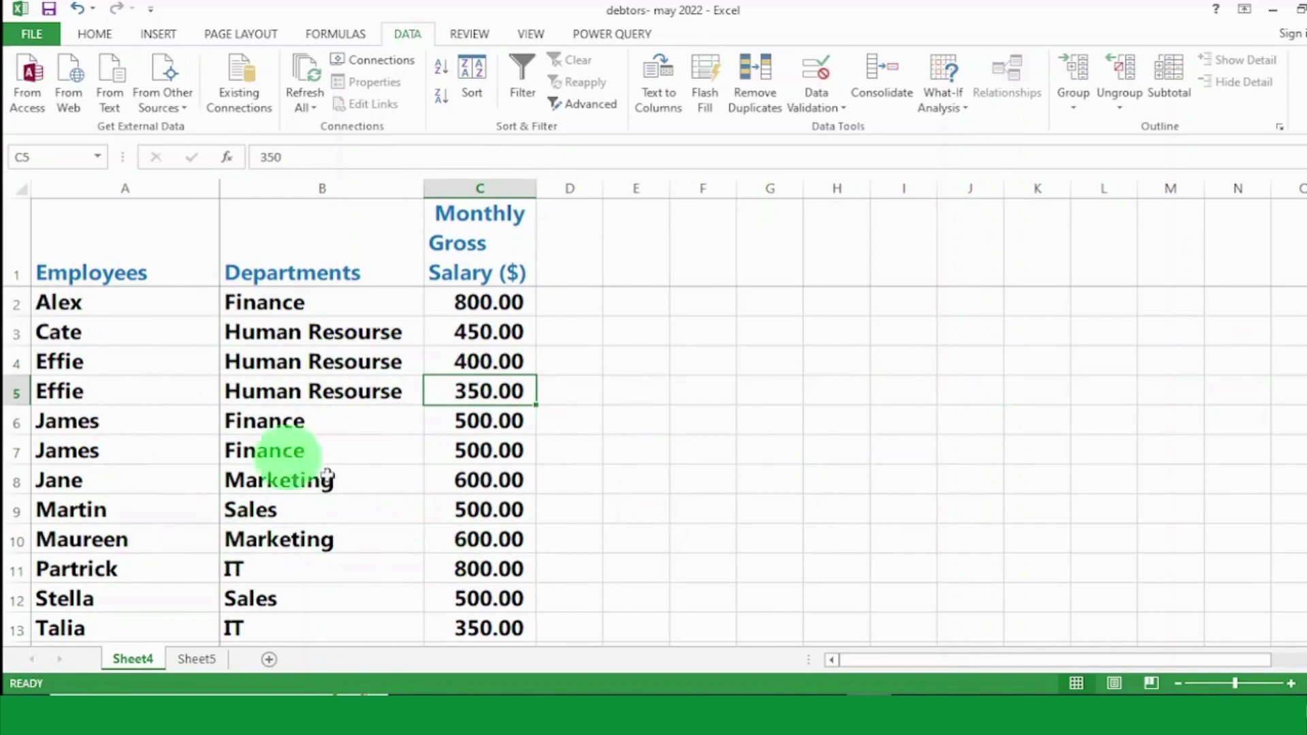
Compare the department and monthly gross salary of the repeated employee in rows 6 and 7
{"action": "left_click", "coordinate": [291, 430]}
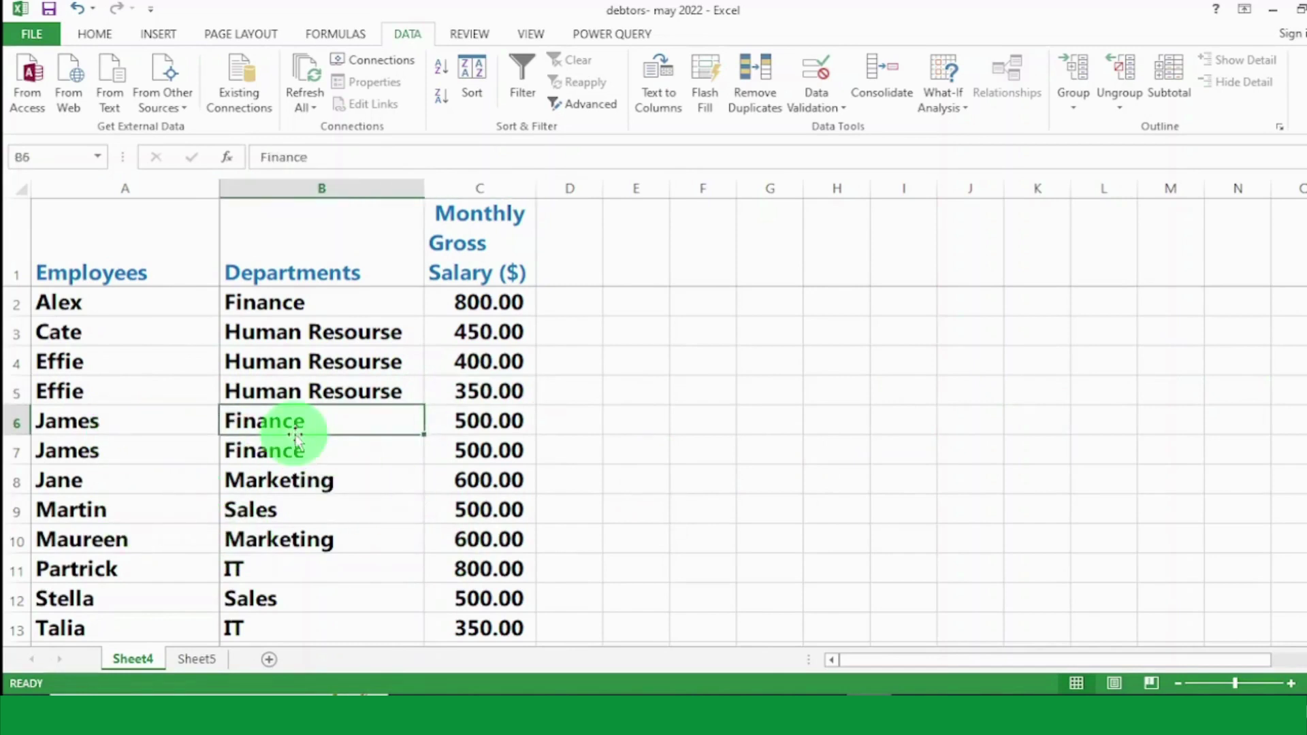
{"action": "left_click", "coordinate": [160, 423]}
{"action": "left_click", "coordinate": [273, 421]}
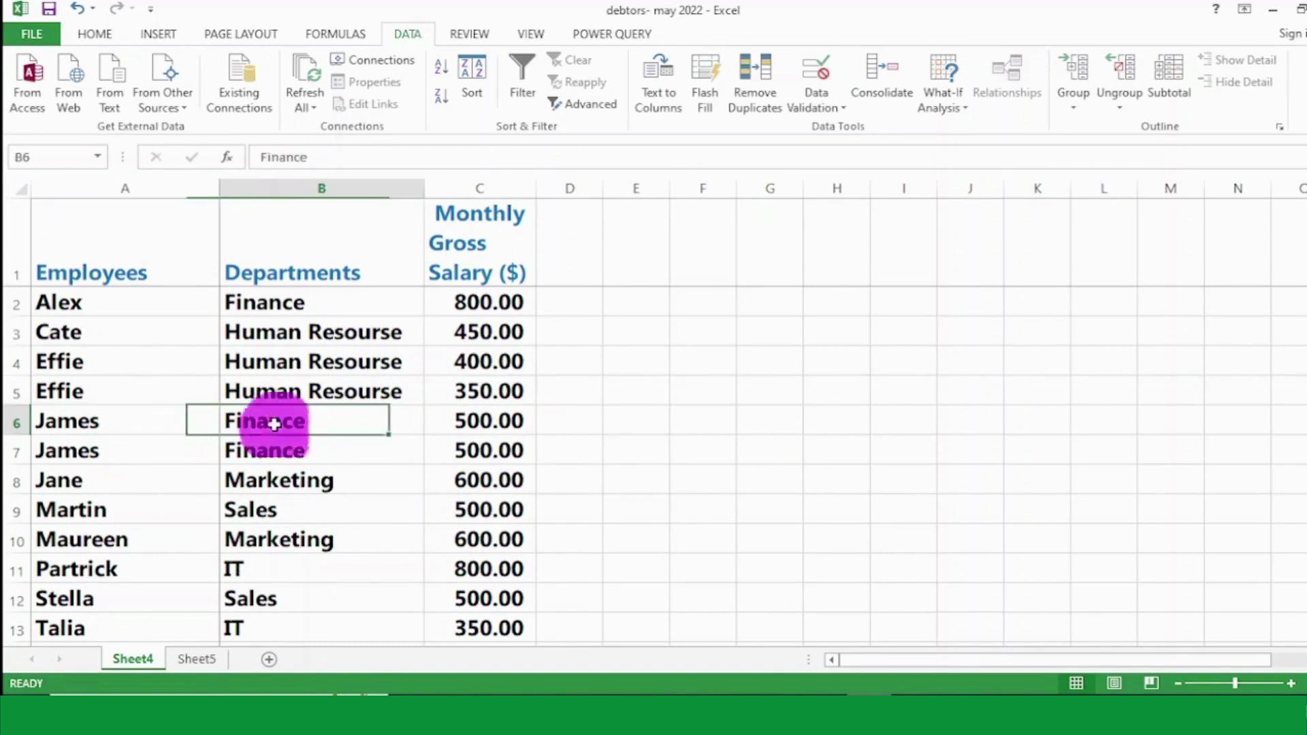
{"action": "left_click", "coordinate": [293, 455]}
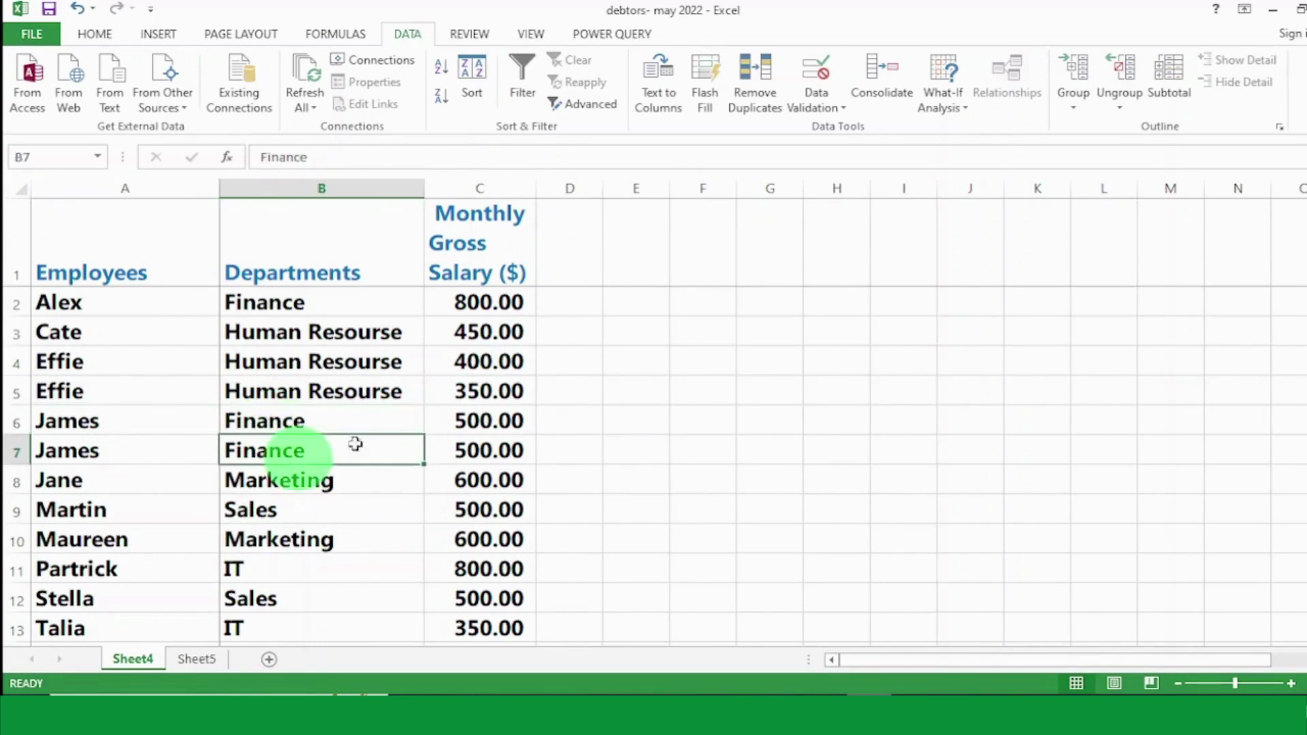
{"action": "left_click", "coordinate": [502, 422]}
{"action": "left_click", "coordinate": [491, 450]}
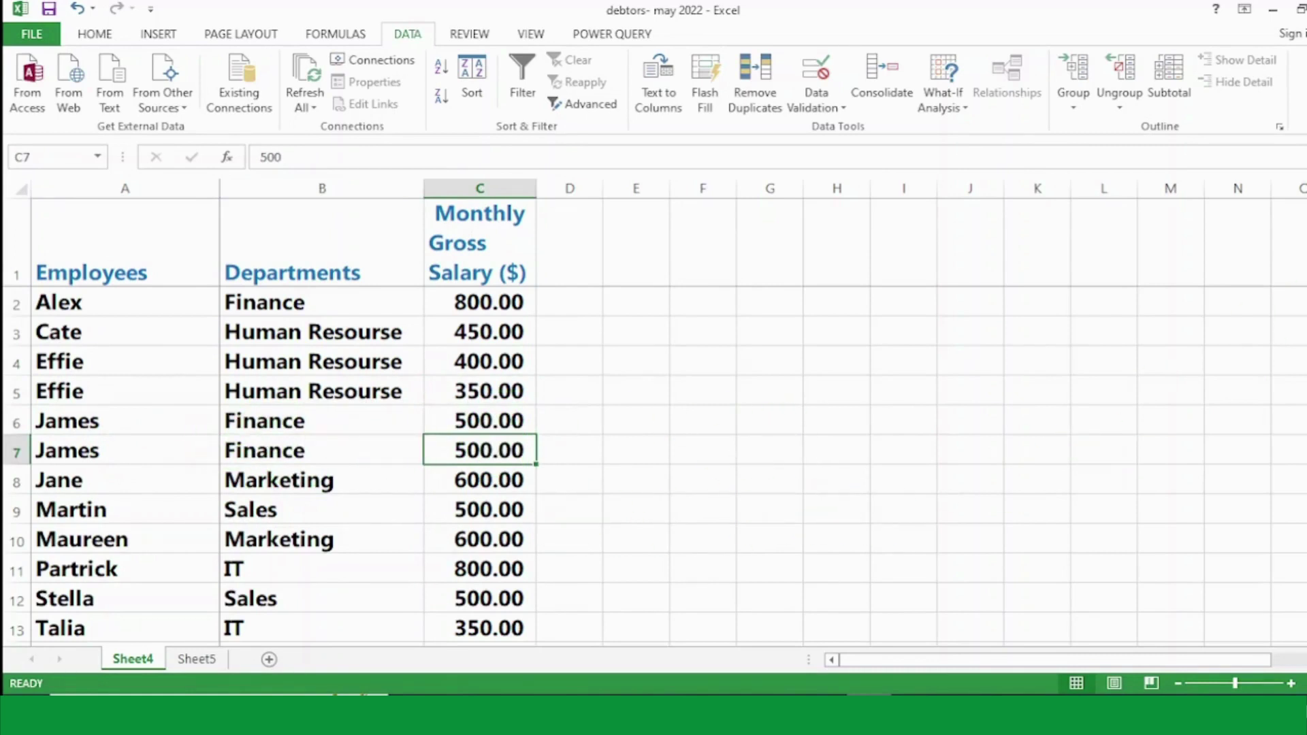
Compare rows 13 and 14 across the employee name, department and monthly gross salary columns
{"action": "left_click_drag", "start_coordinate": [1304, 286], "coordinate": [1304, 330]}
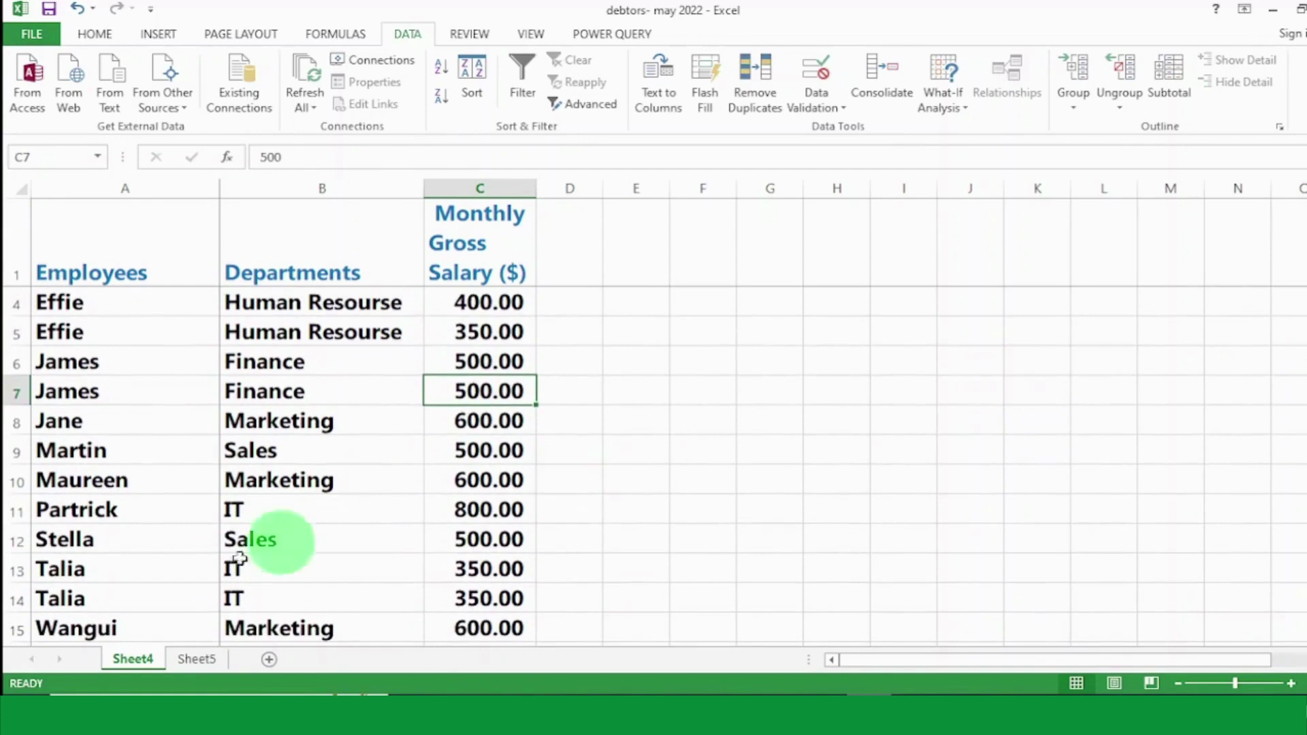
{"action": "left_click", "coordinate": [133, 573]}
{"action": "left_click", "coordinate": [135, 589]}
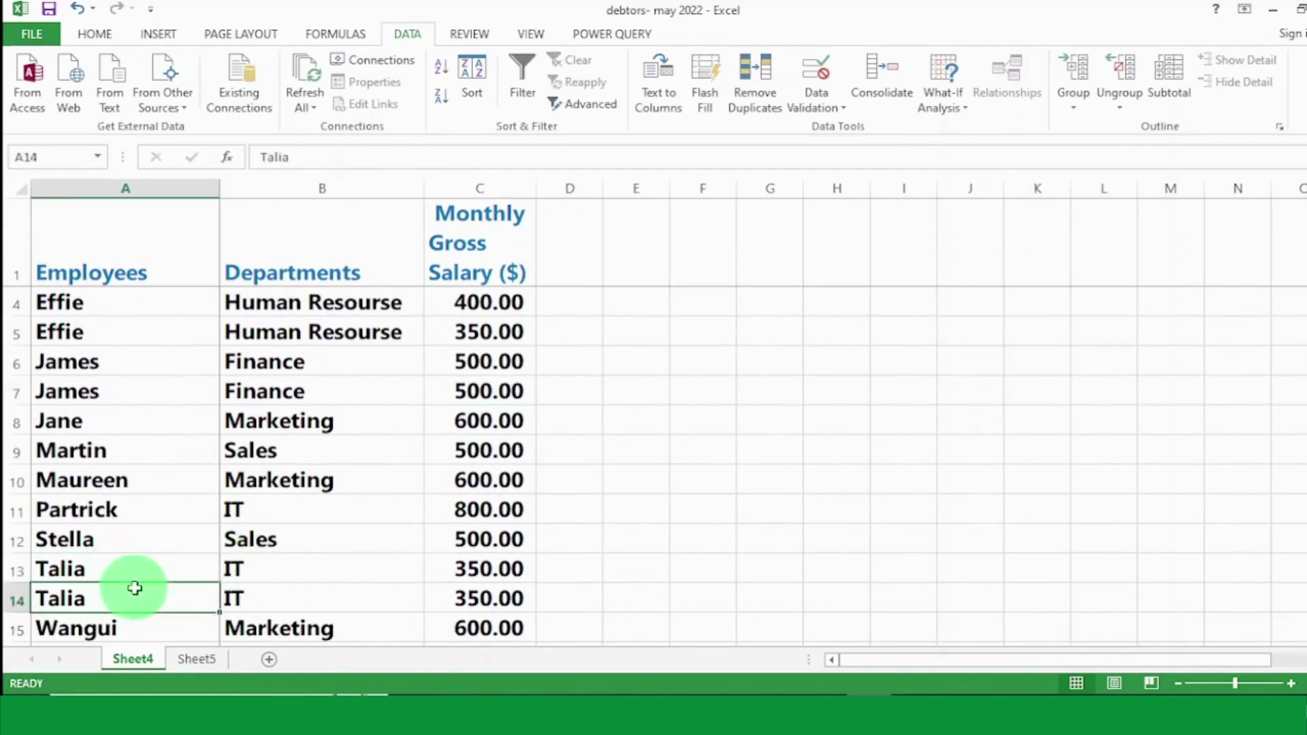
{"action": "left_click", "coordinate": [293, 569]}
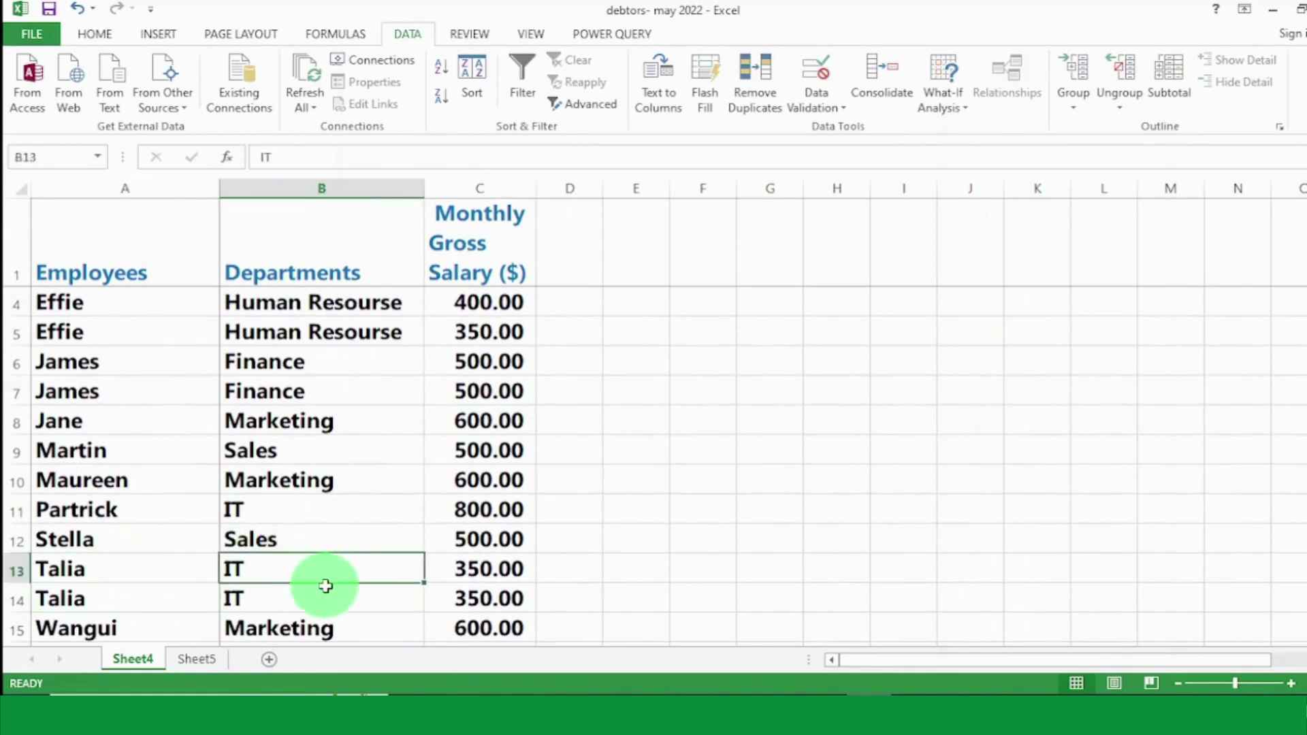
{"action": "left_click", "coordinate": [332, 589]}
{"action": "left_click", "coordinate": [473, 569]}
{"action": "left_click", "coordinate": [468, 594]}
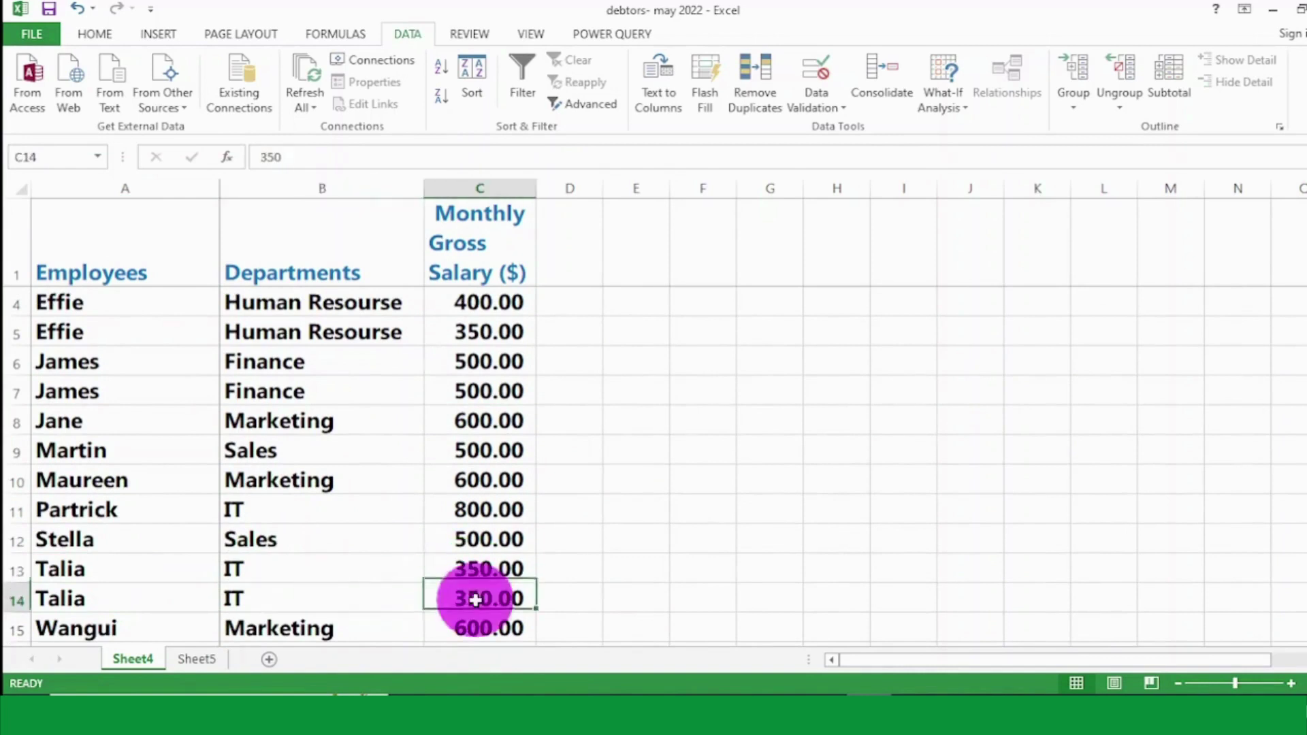
{"action": "left_click", "coordinate": [732, 512]}
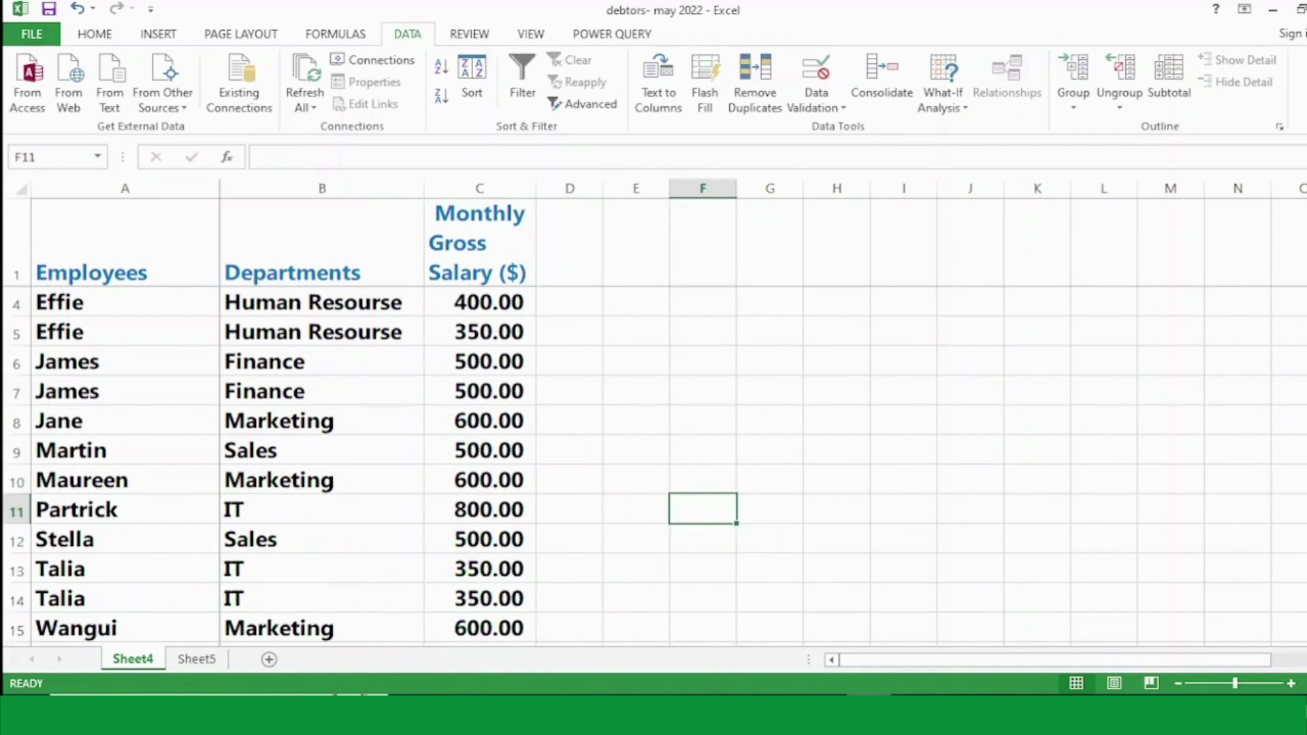
Remove duplicate rows from A2:C15, matching on Employees, Departments and Monthly Gross Salary ($) together
{"action": "left_click_drag", "start_coordinate": [1304, 361], "coordinate": [1306, 320]}
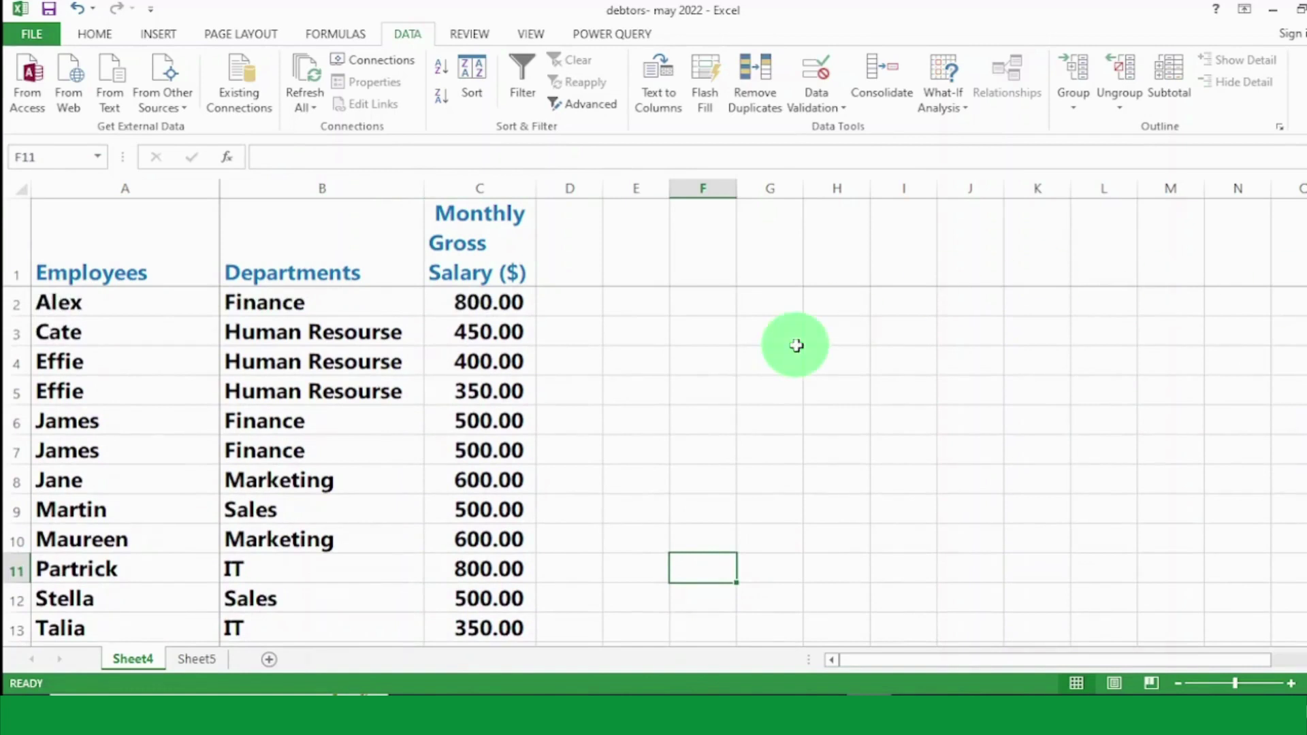
{"action": "left_click", "coordinate": [78, 304]}
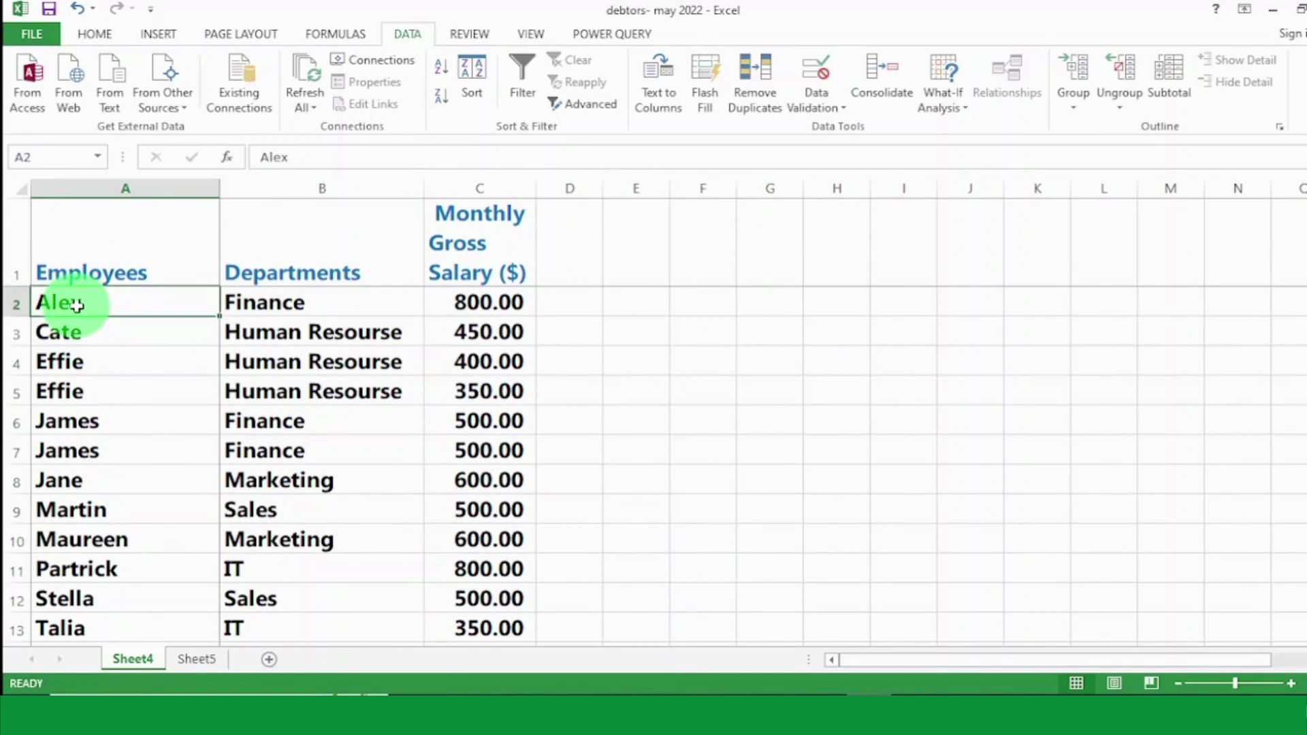
{"action": "left_click_drag", "start_coordinate": [78, 305], "coordinate": [518, 570]}
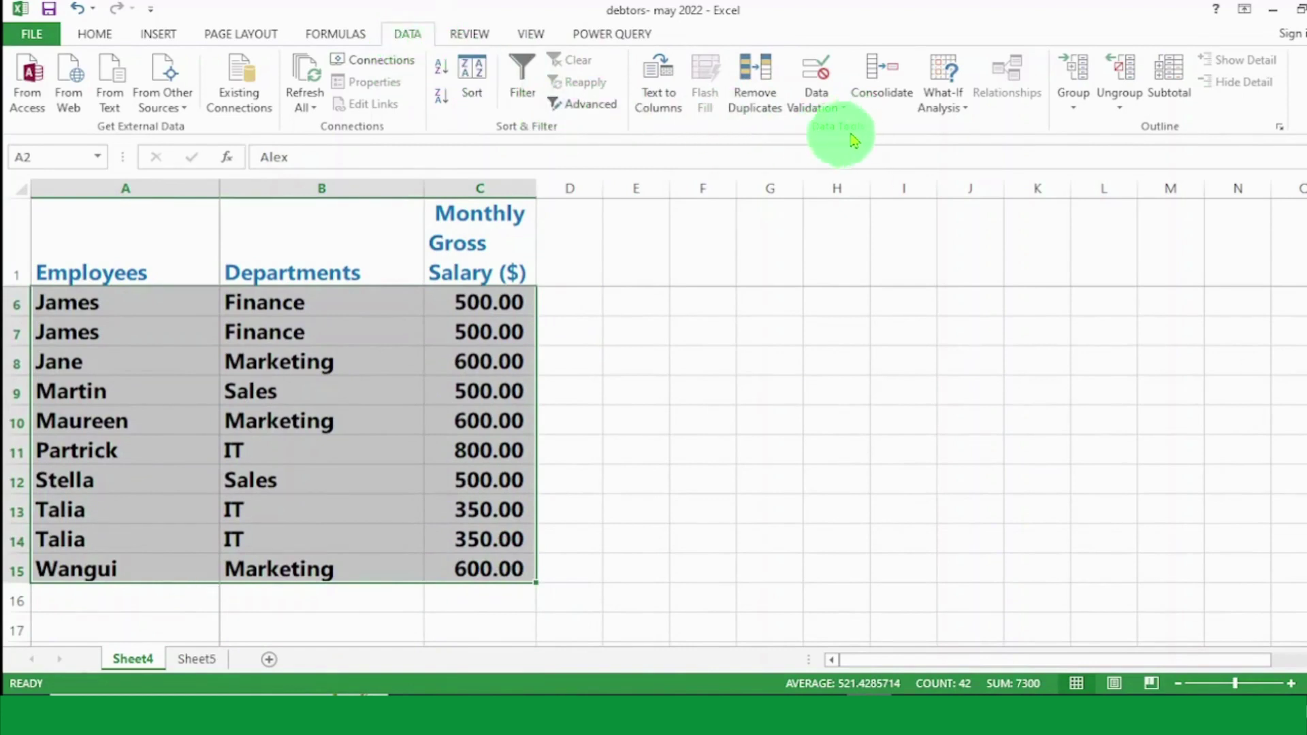
{"action": "left_click", "coordinate": [764, 102]}
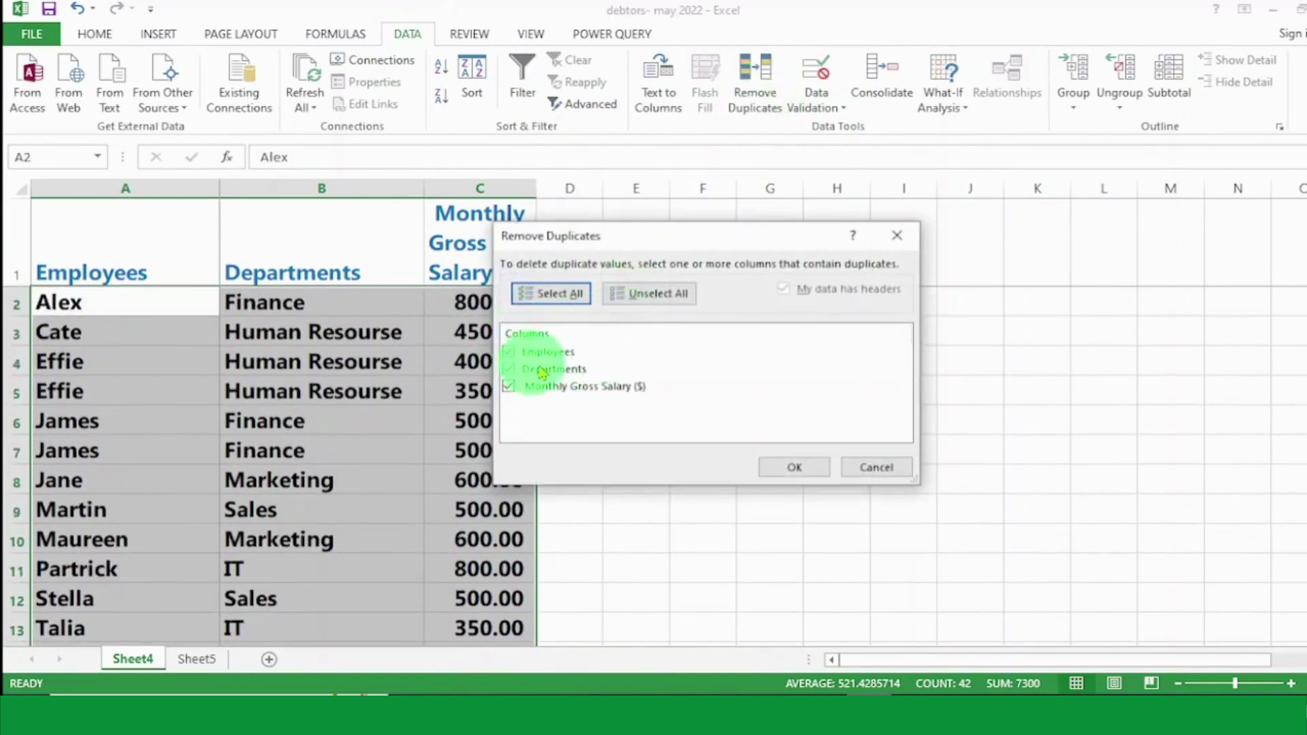
{"action": "left_click", "coordinate": [798, 476]}
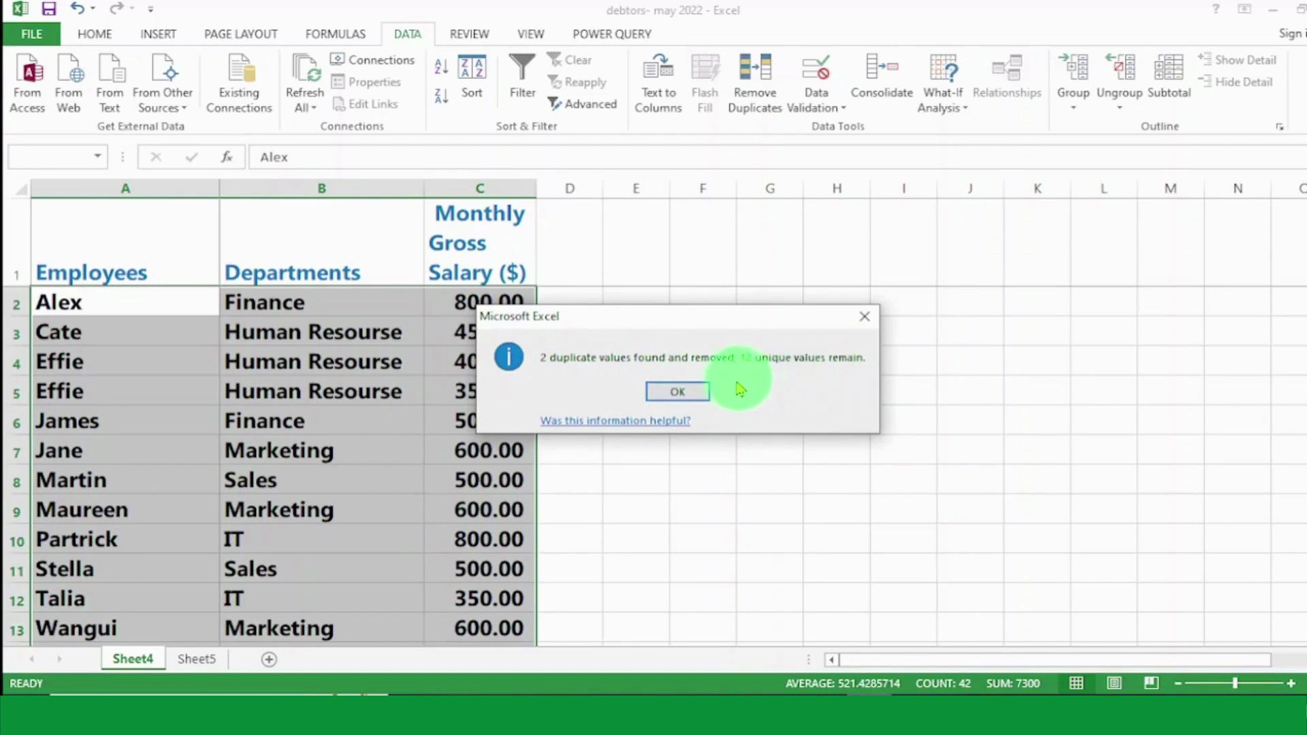
{"action": "left_click", "coordinate": [681, 393]}
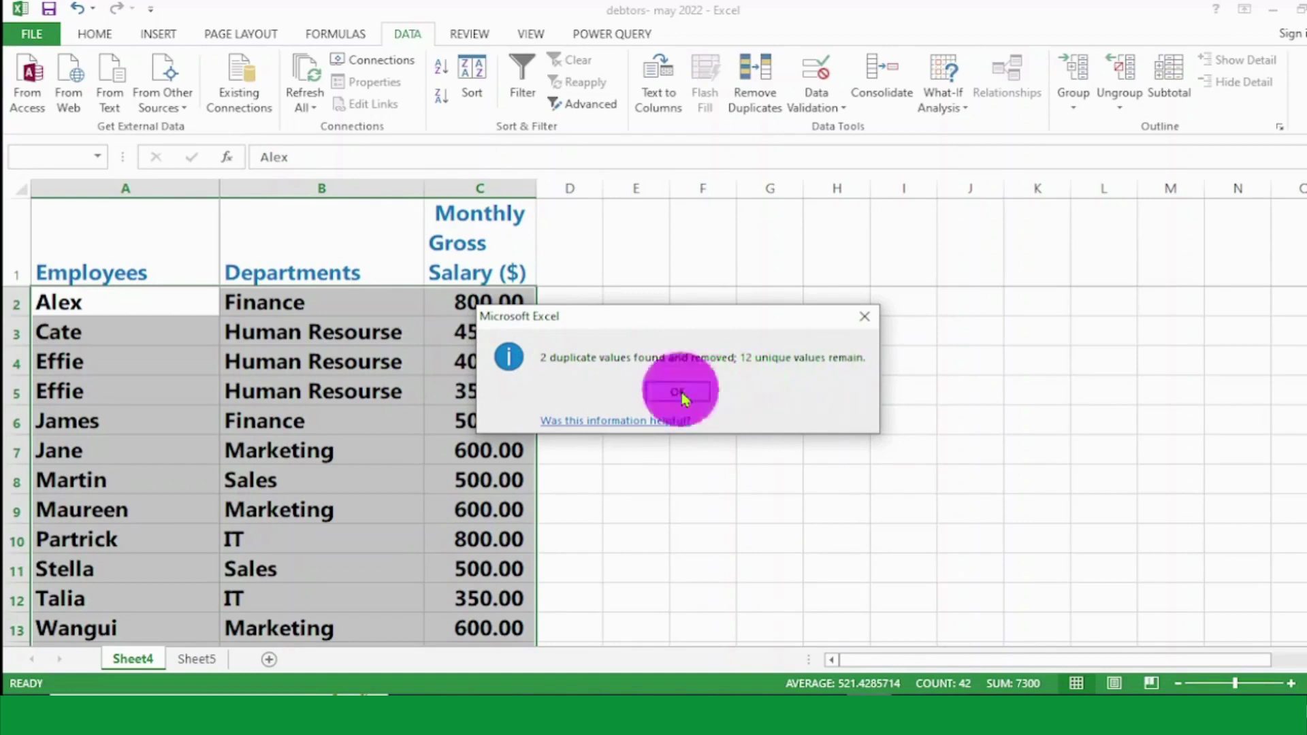